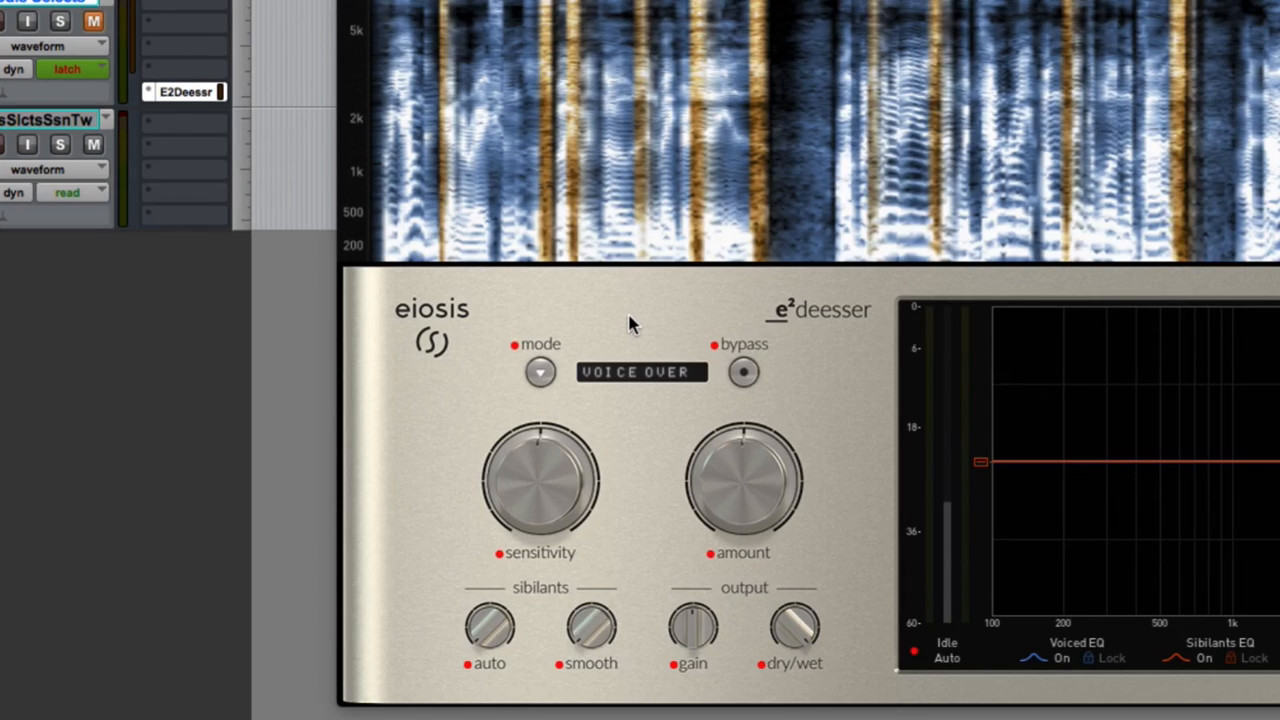
# Look through the de-esser's source modes, keep Voice Over, and play a short passage of the voice-over.
pyautogui.click(540, 373)
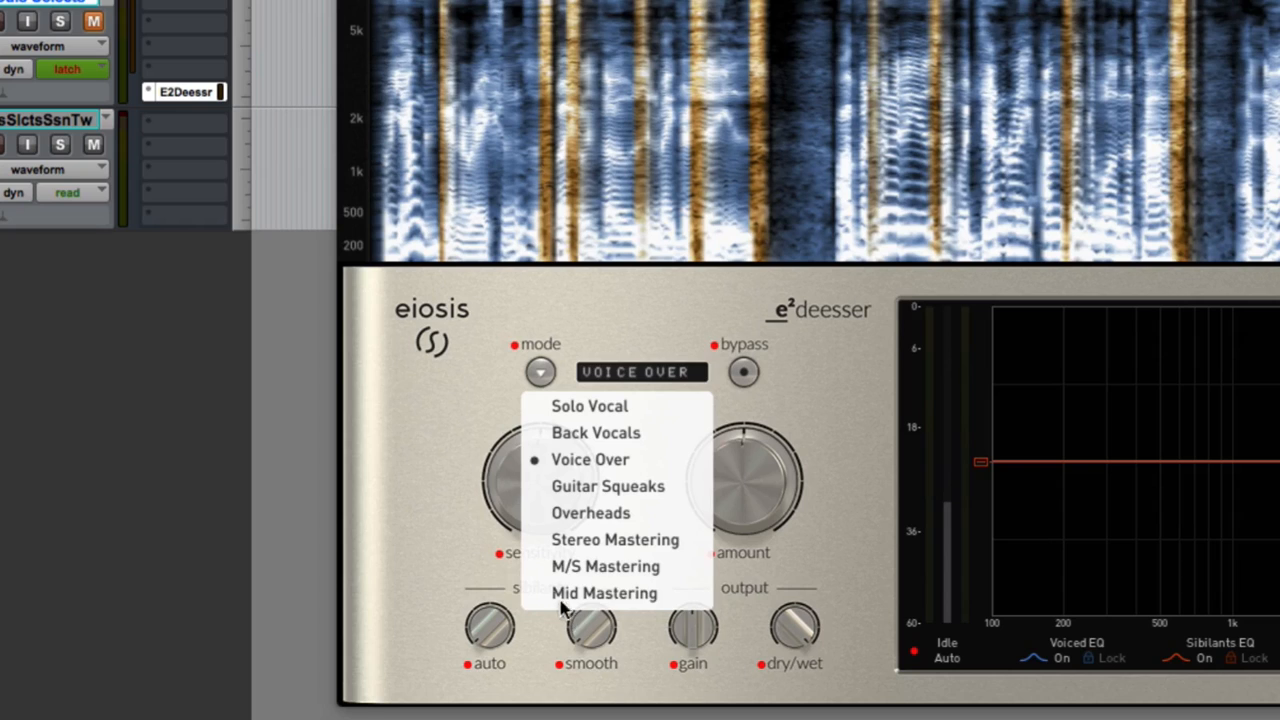
pyautogui.click(408, 403)
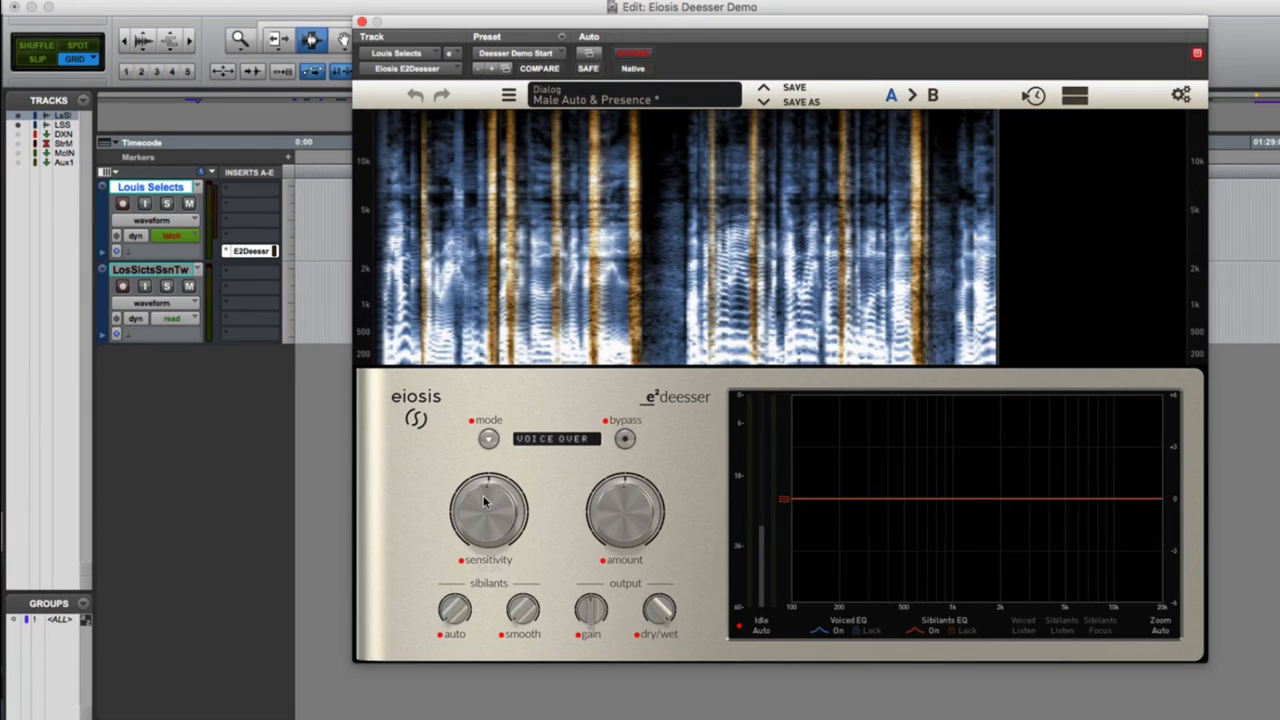
pyautogui.press('space')
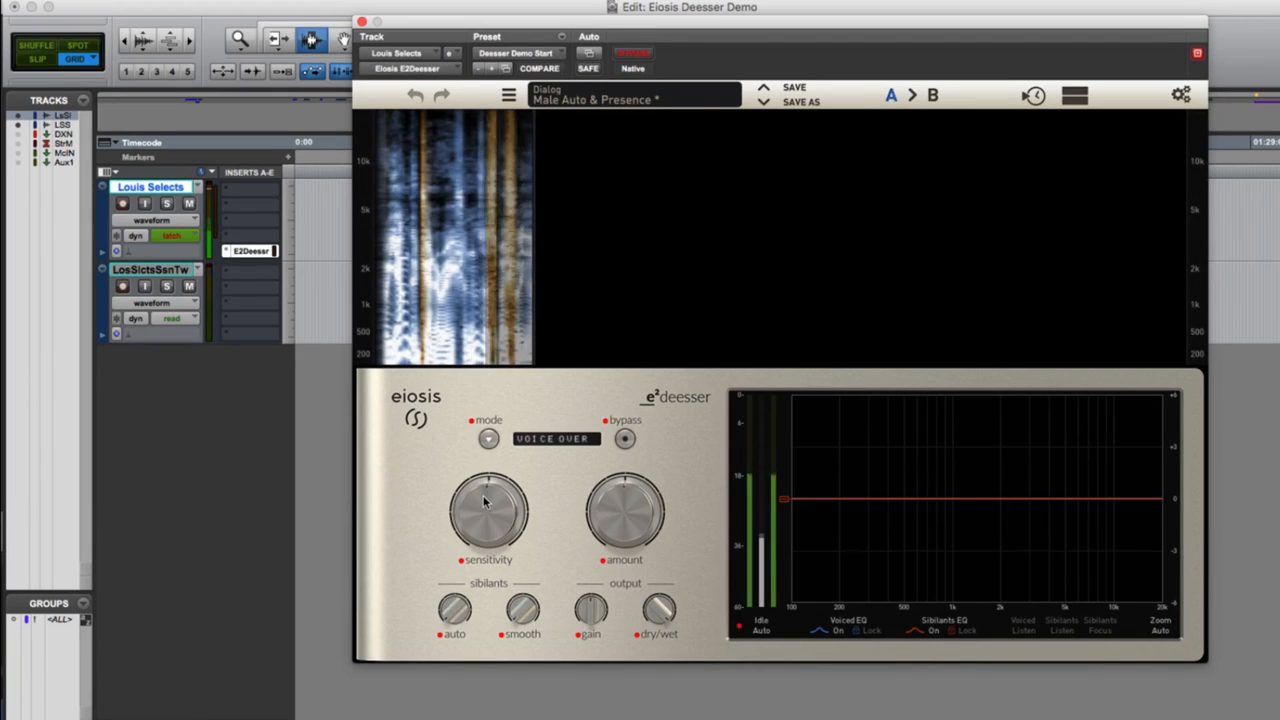
pyautogui.press('space')
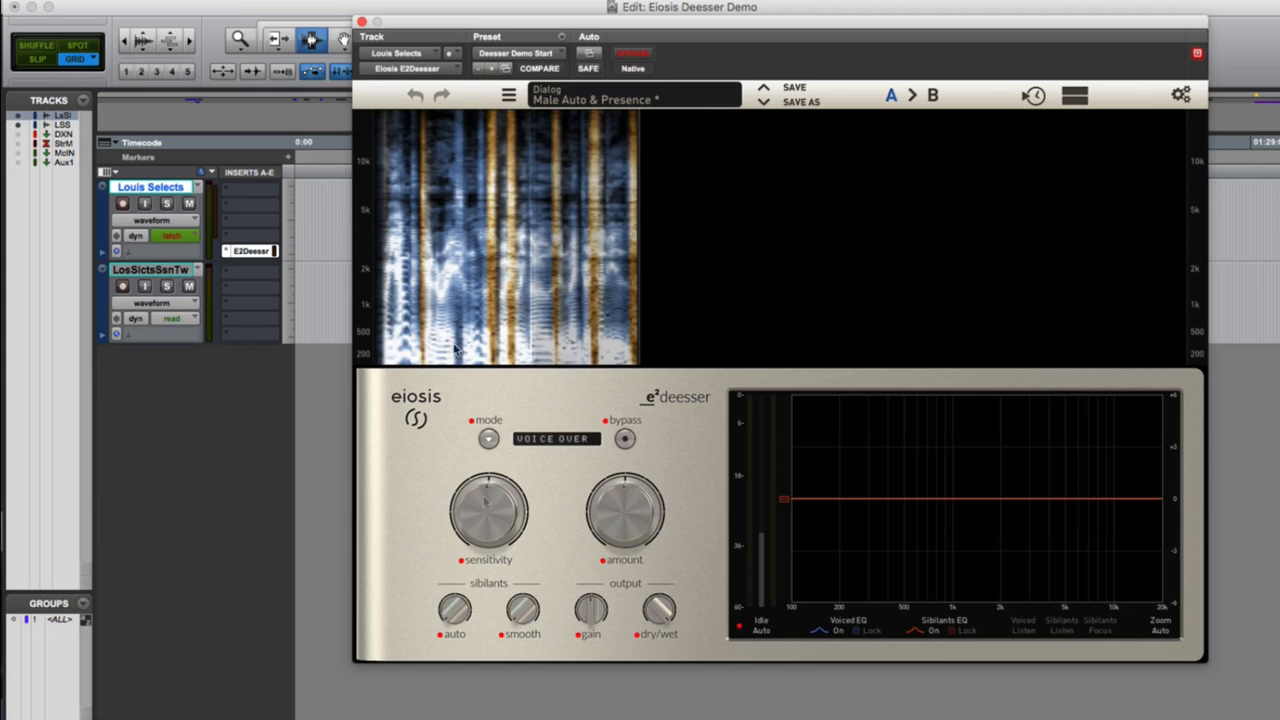
# Raise the de-esser's sensitivity to 100% and play the voice-over to check sibilance detection.
pyautogui.moveTo(466, 516); pyautogui.dragTo(507, 231)
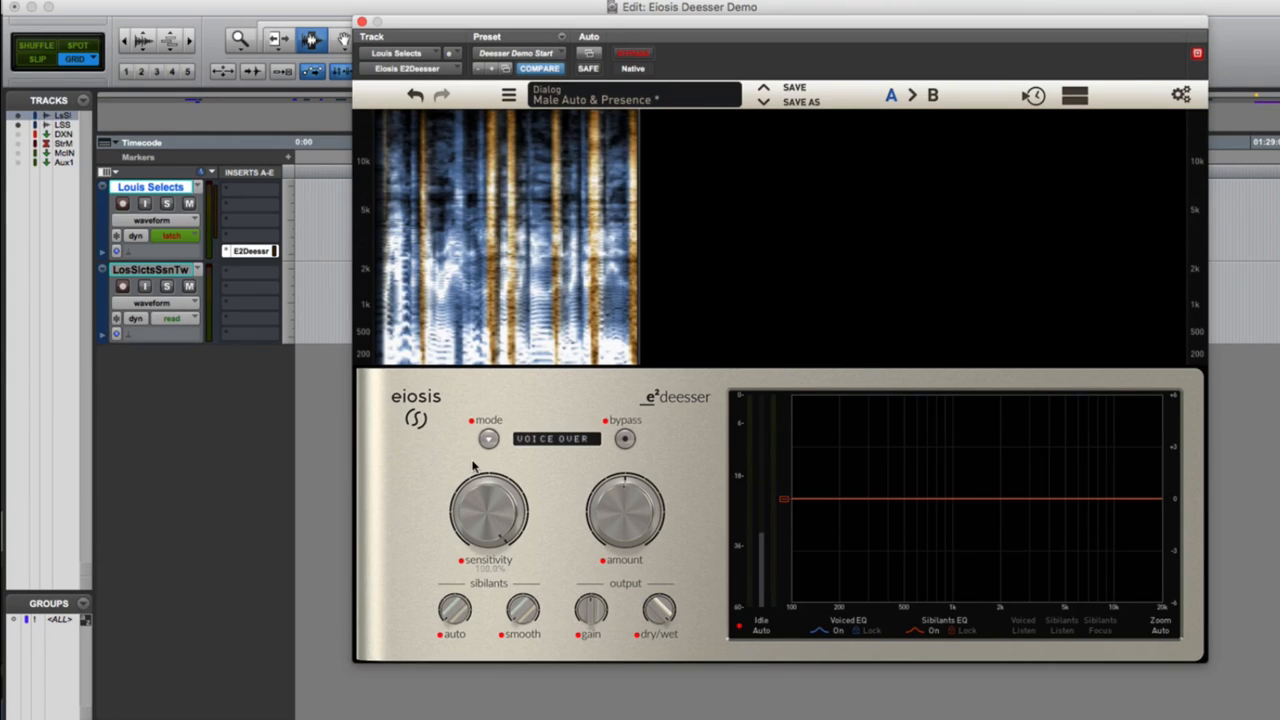
pyautogui.press('space')
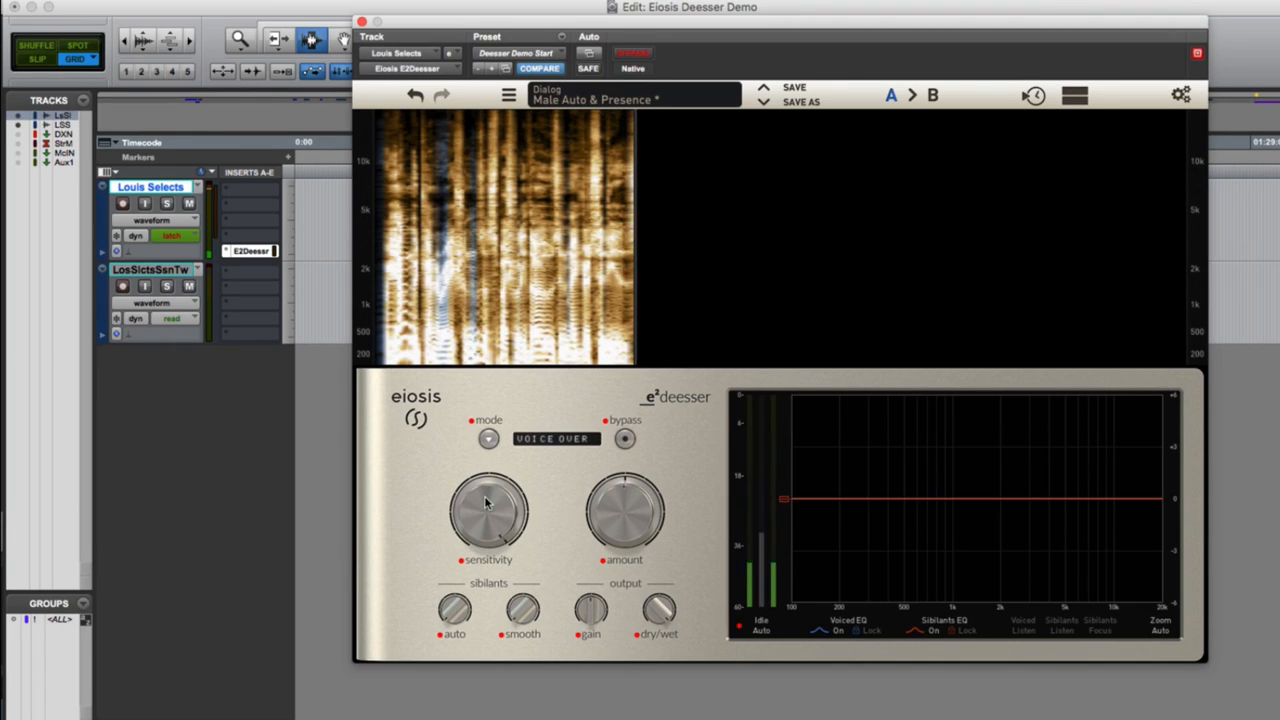
pyautogui.press('space')
# Reset the sensitivity to its default 50% and play the voice-over again.
pyautogui.doubleClick(485, 498)
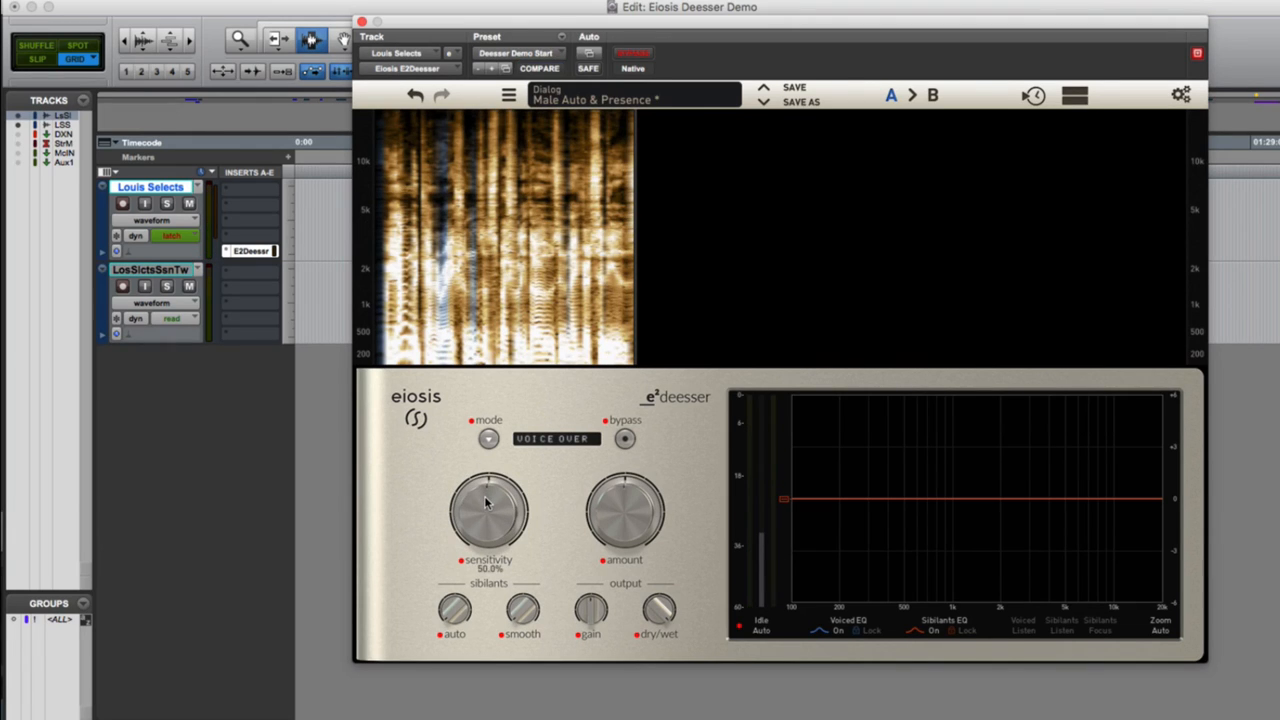
pyautogui.press('space')
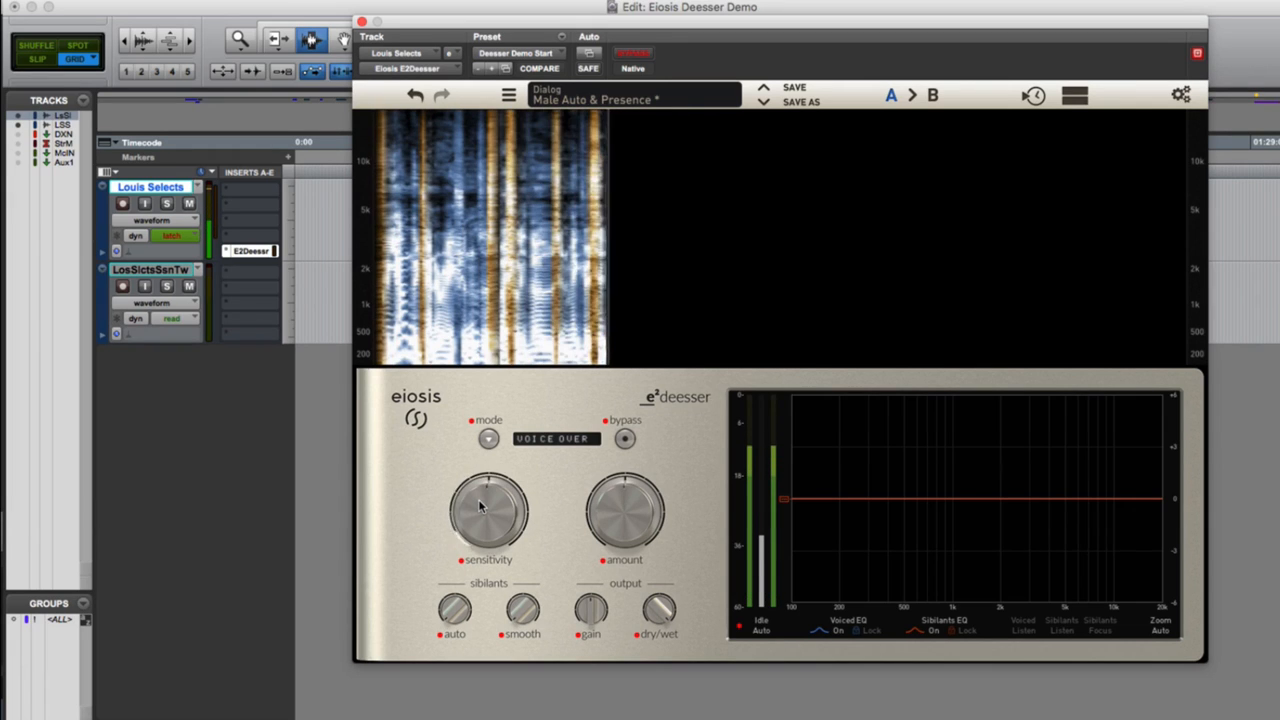
pyautogui.press('space')
pyautogui.moveTo(493, 514)
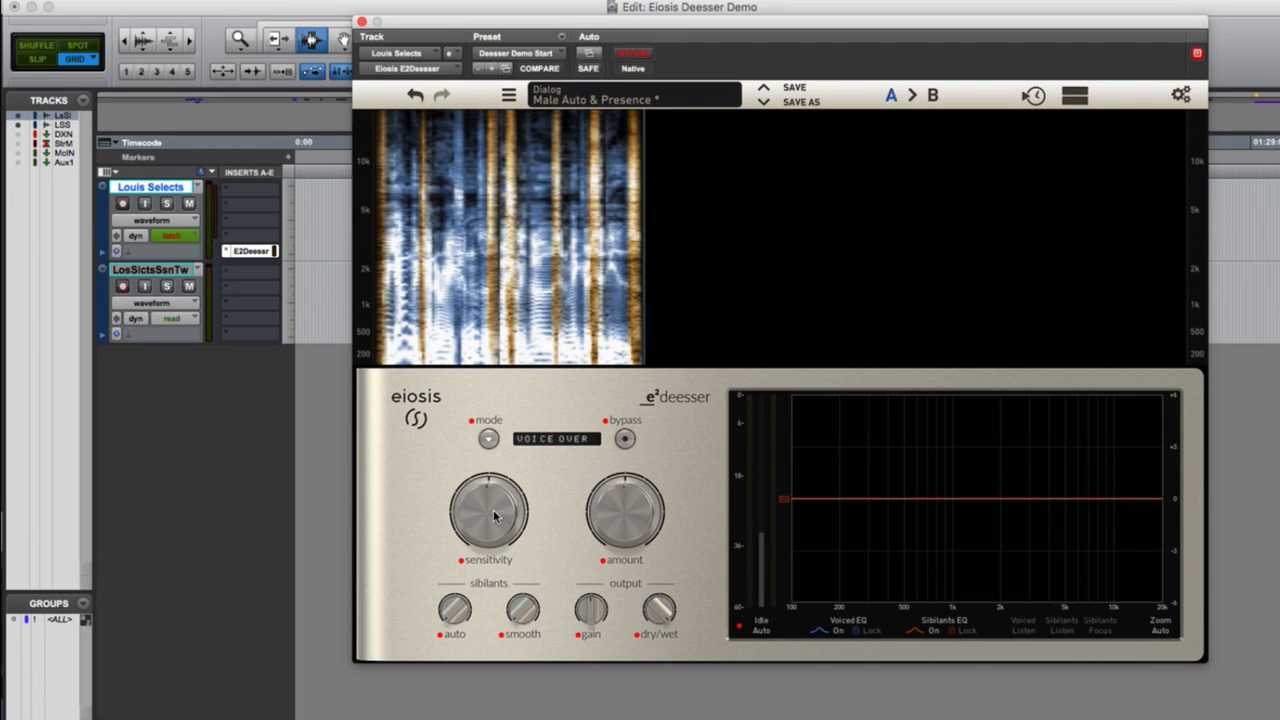
# Lower the overall sibilants level in the EQ graph to about -5 dB and raise the amount to its maximum.
pyautogui.moveTo(629, 532)
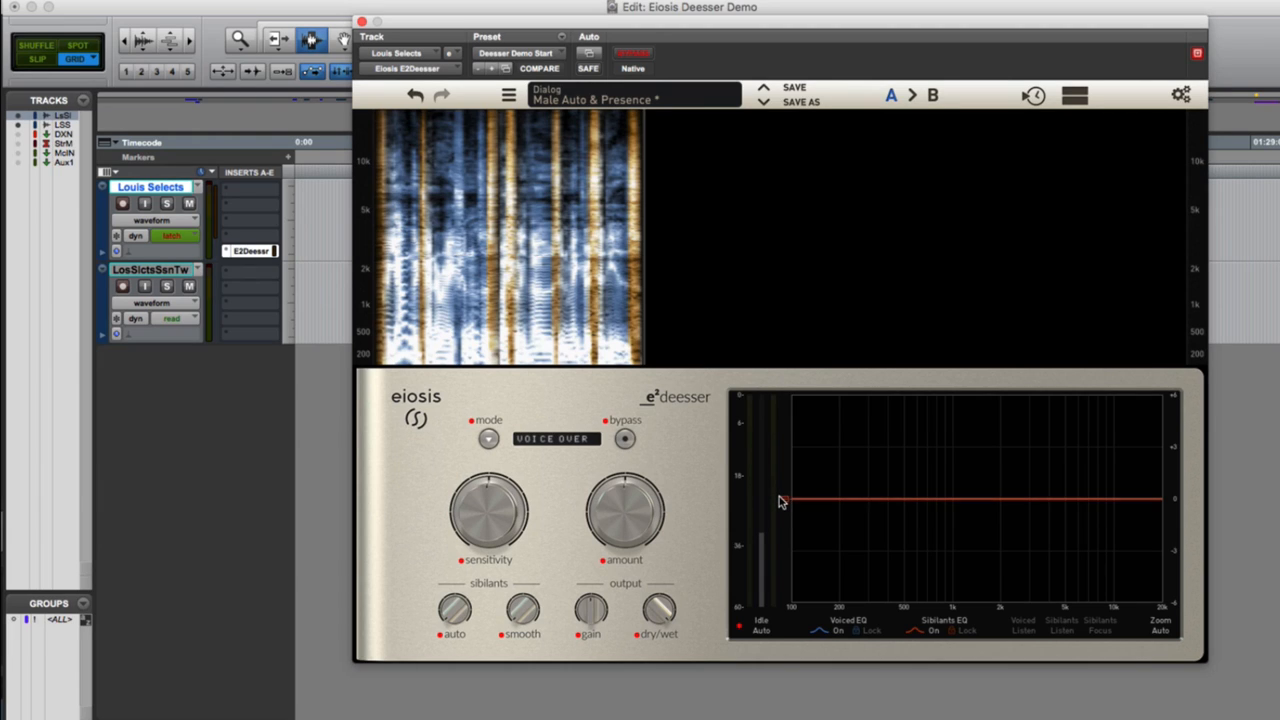
pyautogui.moveTo(780, 502)
pyautogui.mouseDown()
pyautogui.moveTo(786, 522)
pyautogui.moveTo(784, 506)
pyautogui.mouseUp()
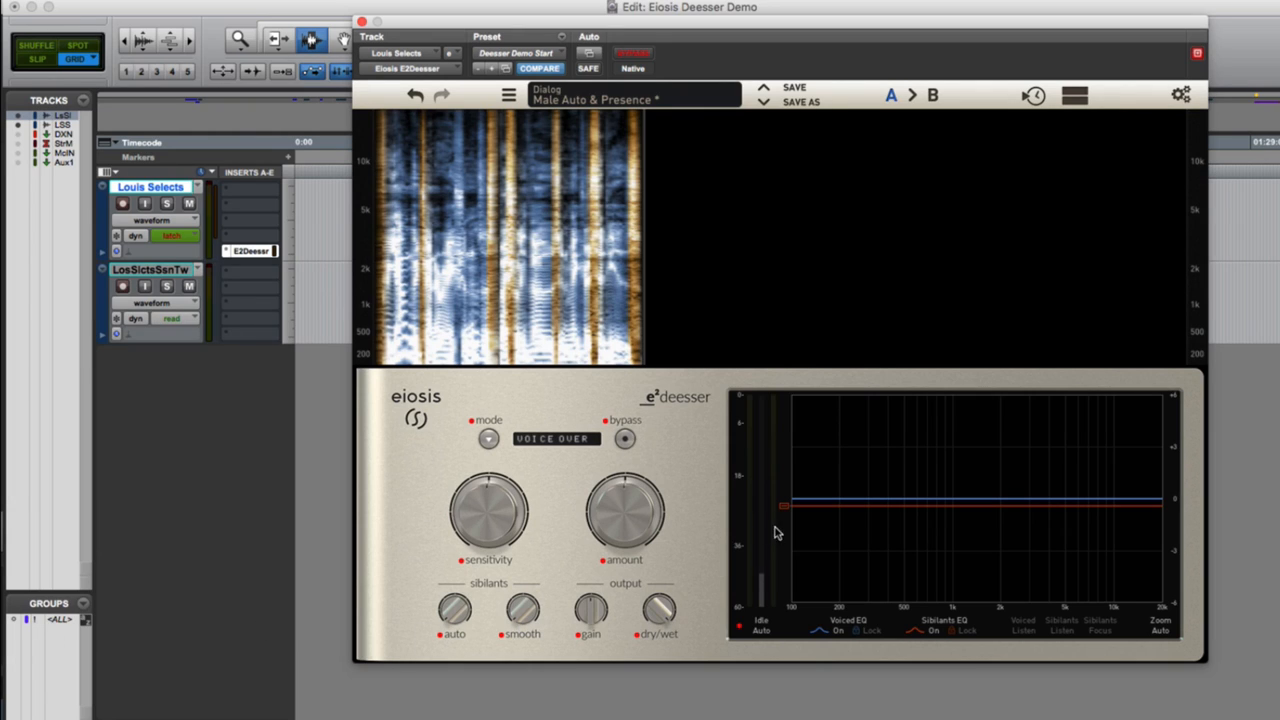
pyautogui.moveTo(784, 513); pyautogui.dragTo(794, 548)
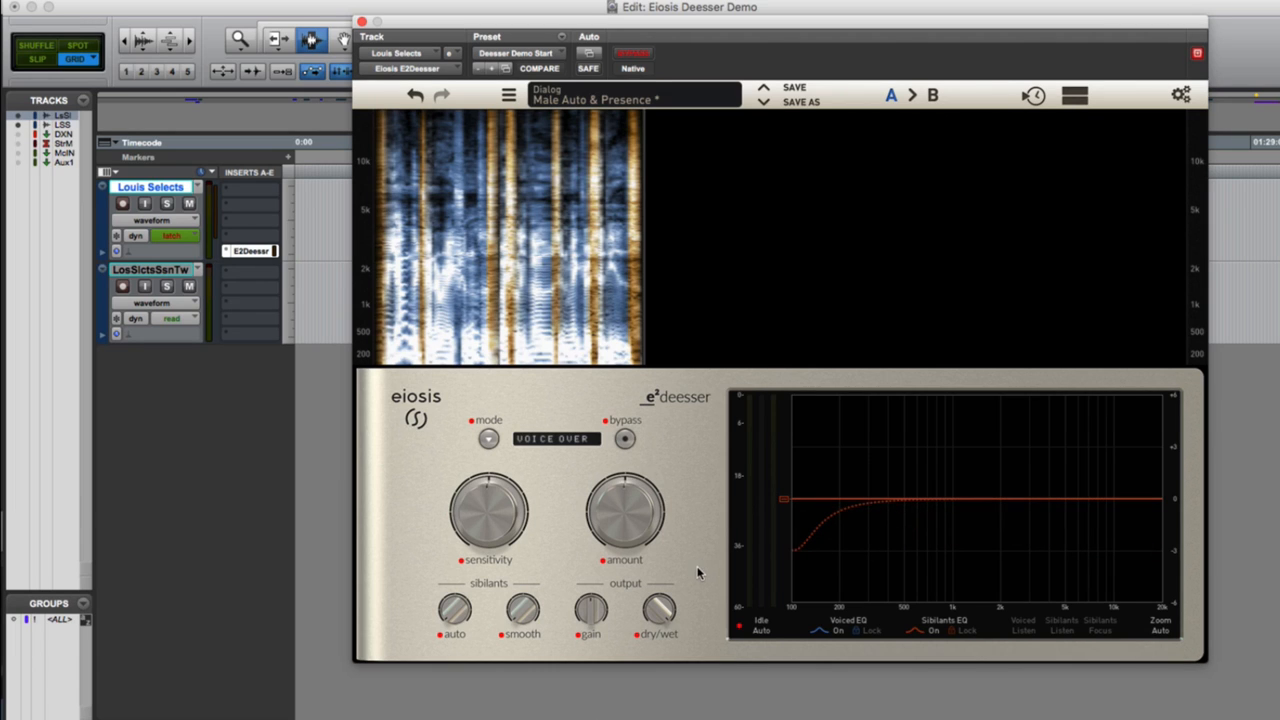
pyautogui.moveTo(780, 499); pyautogui.dragTo(743, 558)
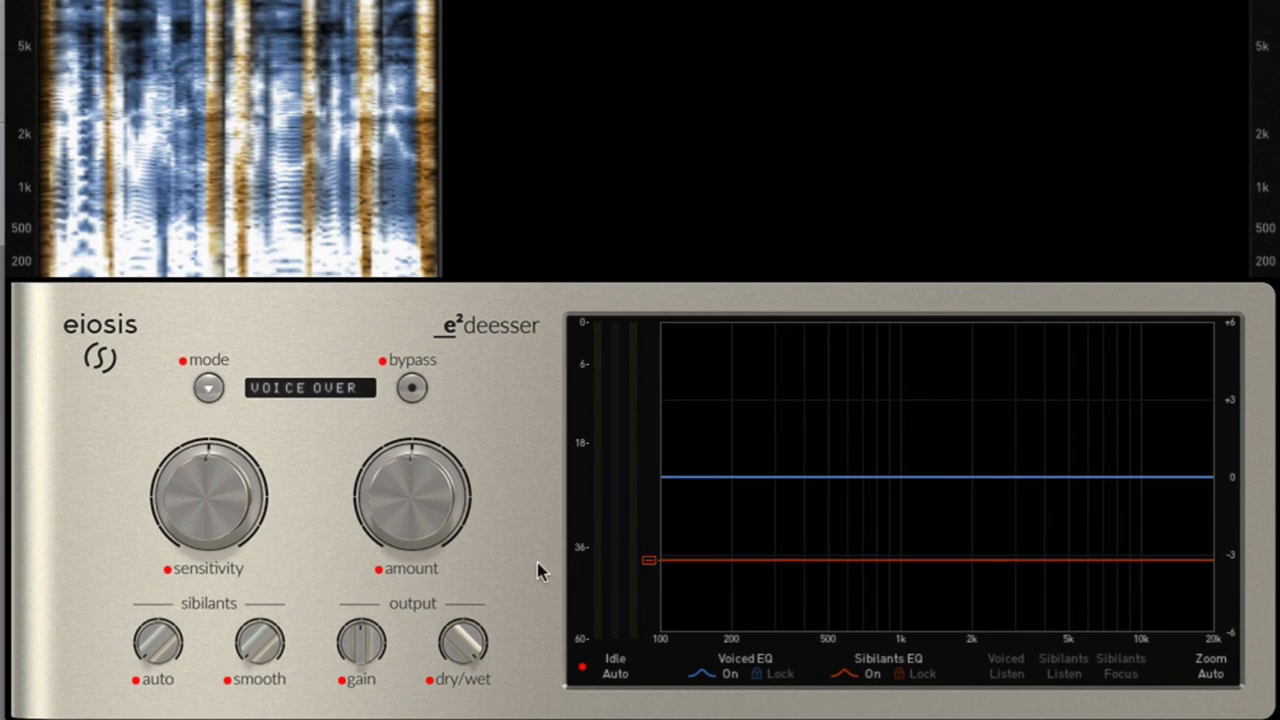
pyautogui.moveTo(645, 560); pyautogui.dragTo(652, 609)
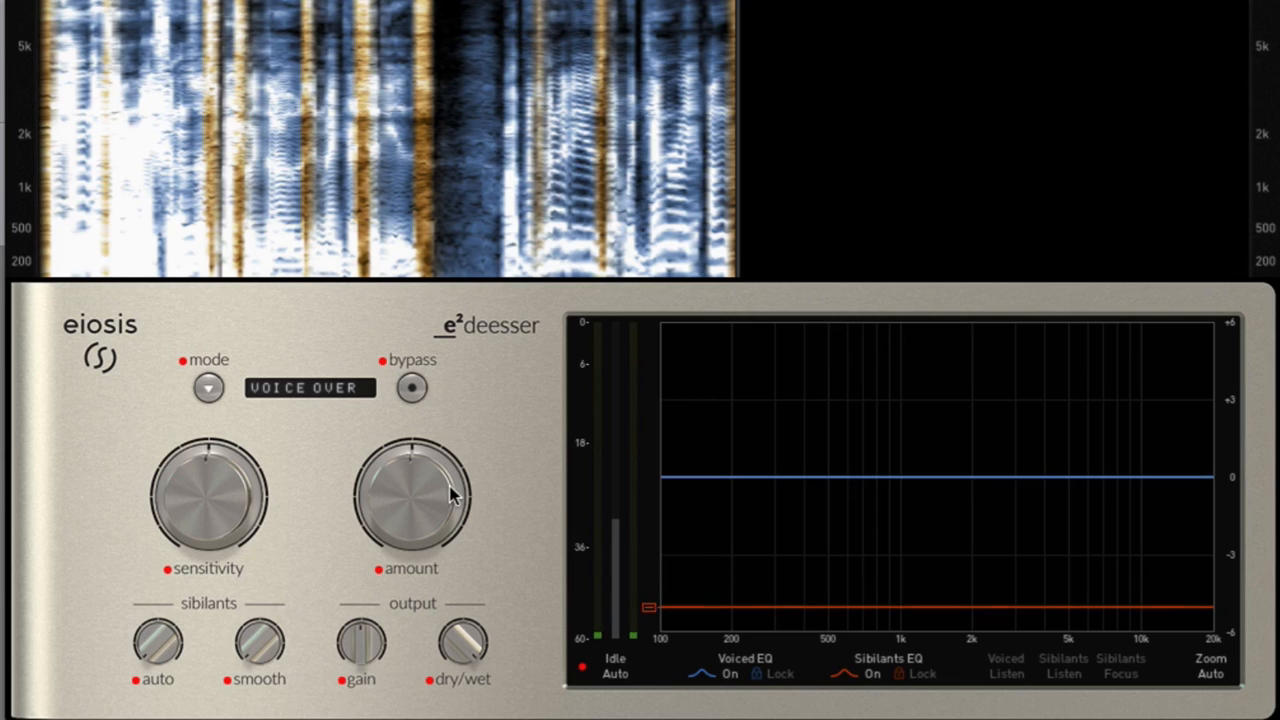
pyautogui.moveTo(411, 488); pyautogui.dragTo(430, 222)
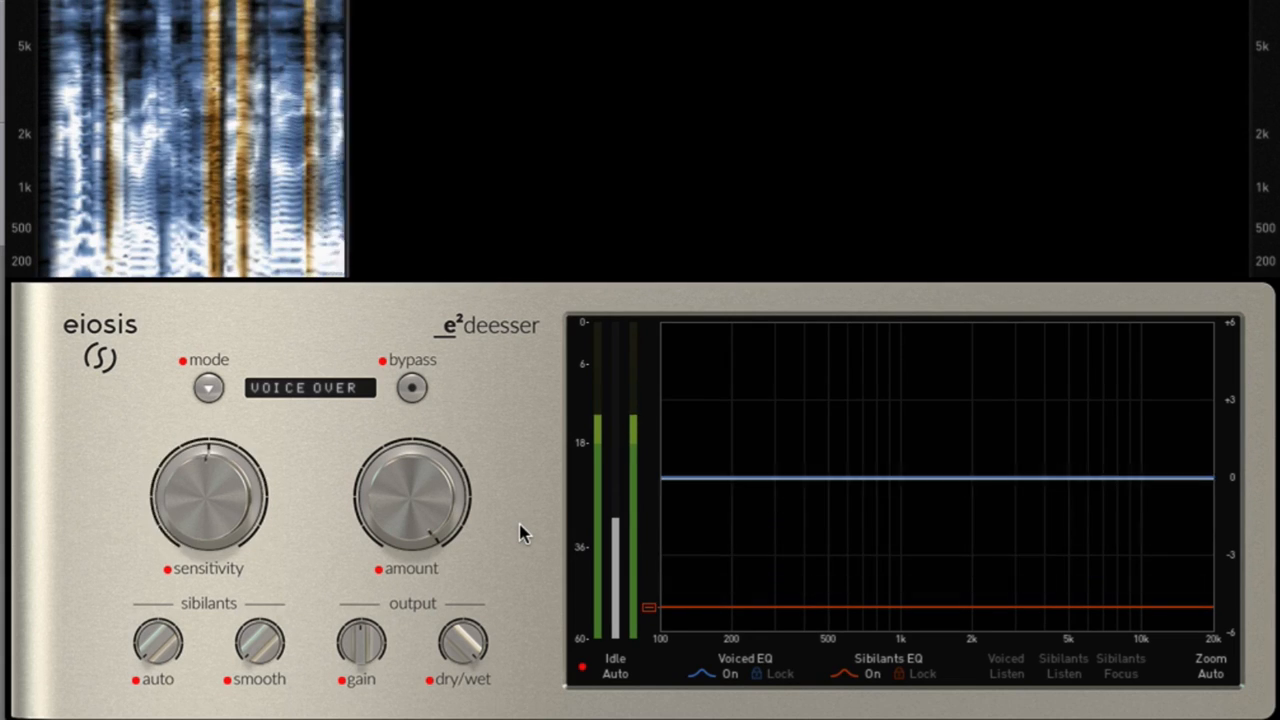
# Reset the amount to its default and the overall sibilants level to 0 dB.
pyautogui.doubleClick(410, 487)
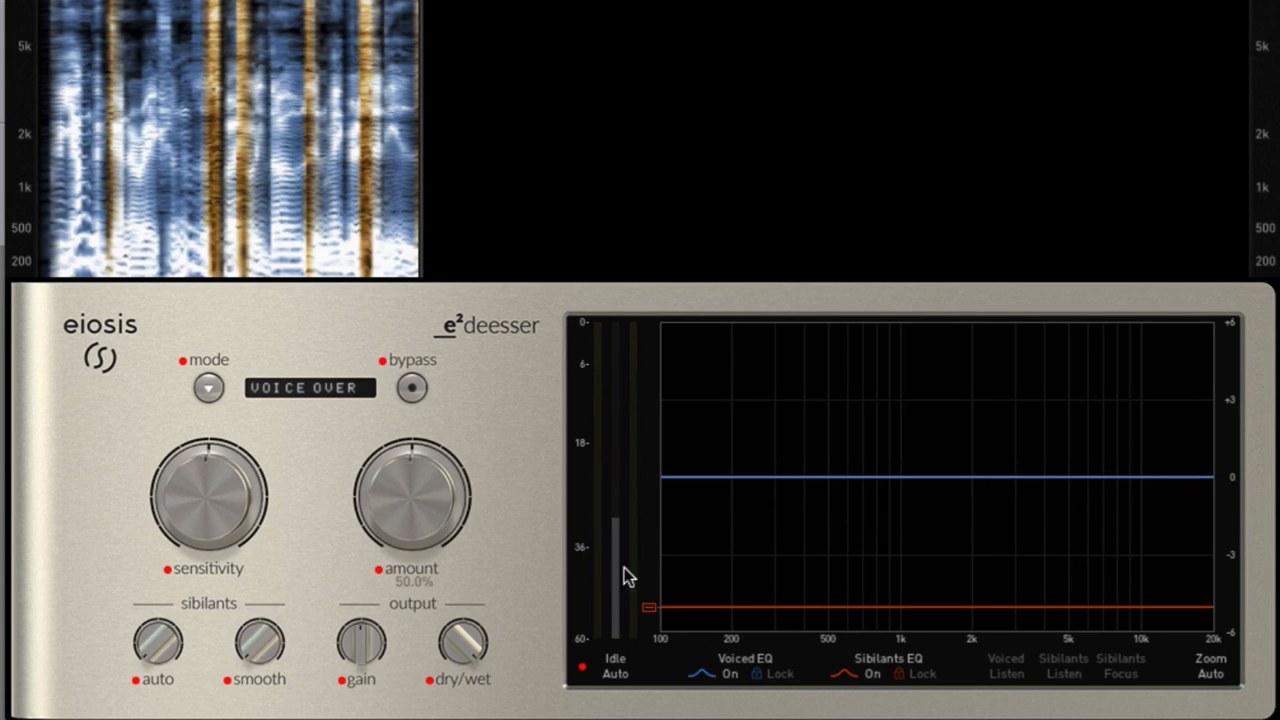
pyautogui.doubleClick(651, 612)
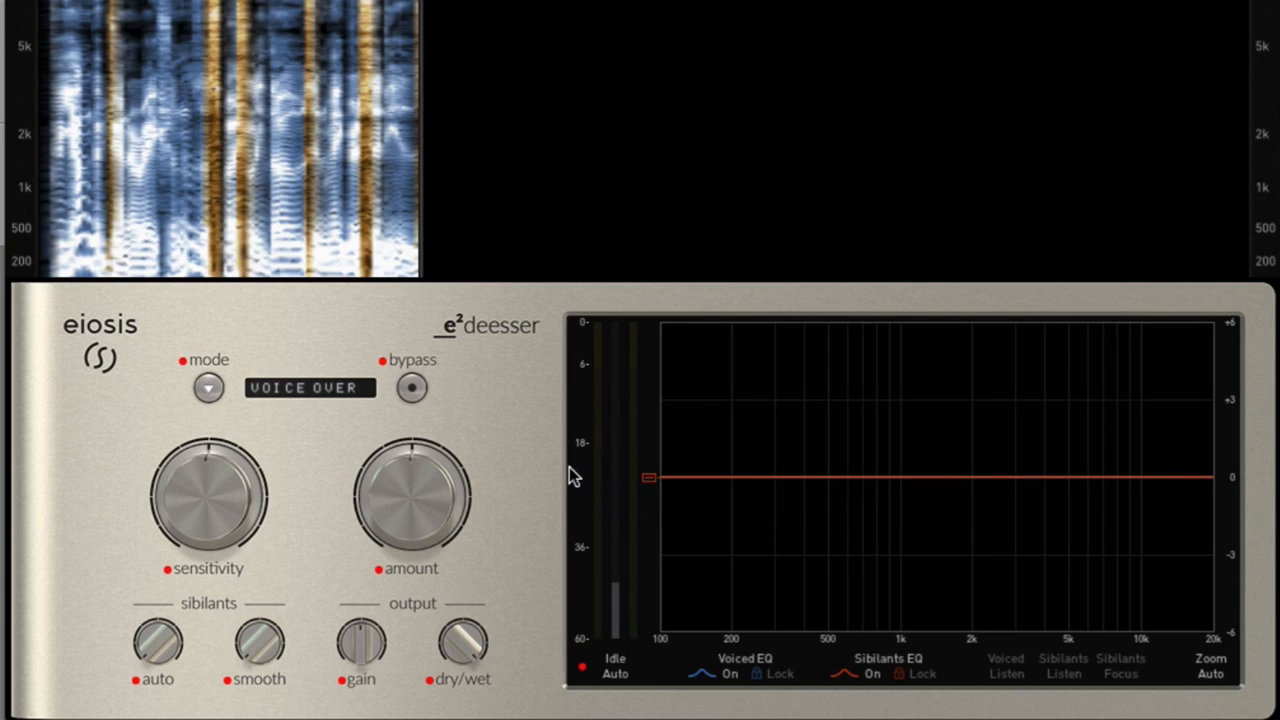
# Try the sibilants Auto control at 54.3% during playback and return it to its starting setting.
pyautogui.moveTo(146, 643)
pyautogui.moveTo(162, 651); pyautogui.dragTo(172, 457)
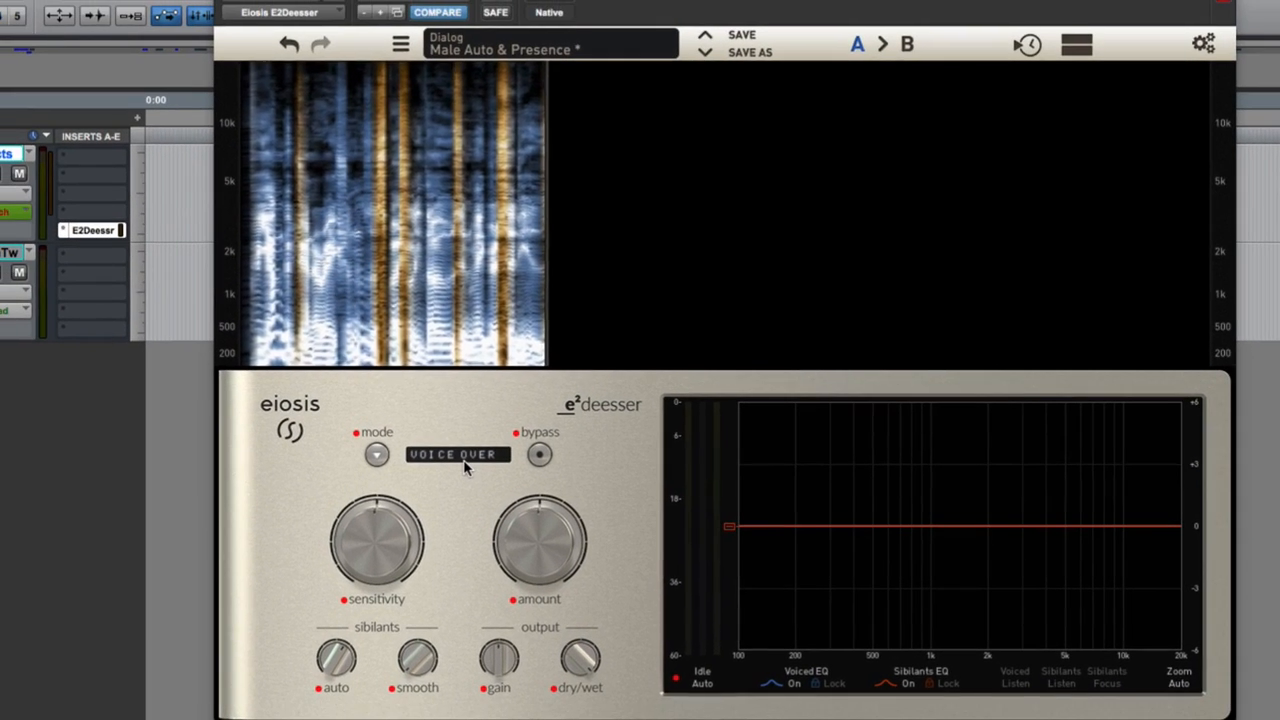
pyautogui.press('space')
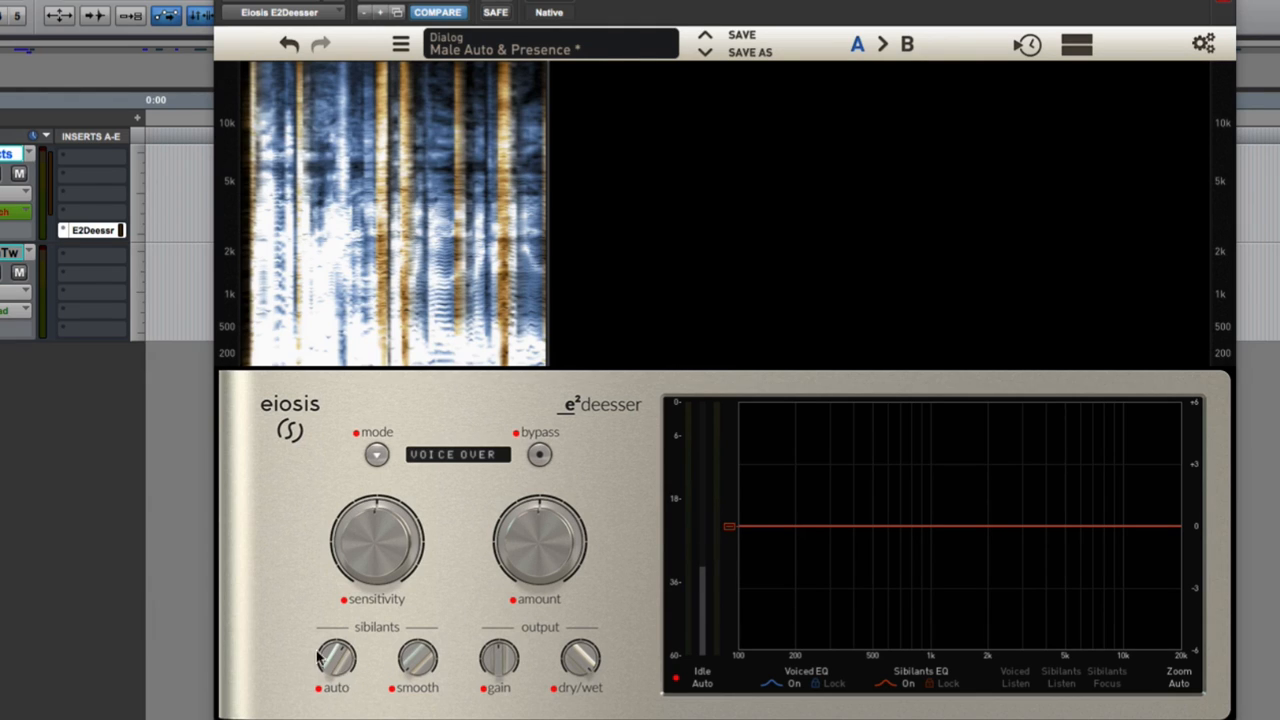
pyautogui.moveTo(338, 668)
pyautogui.moveTo(336, 666); pyautogui.dragTo(338, 658)
# Raise the sibilants Smooth control to 73.1%, play the voice-over, and turn the control back down to a lower setting.
pyautogui.moveTo(410, 673)
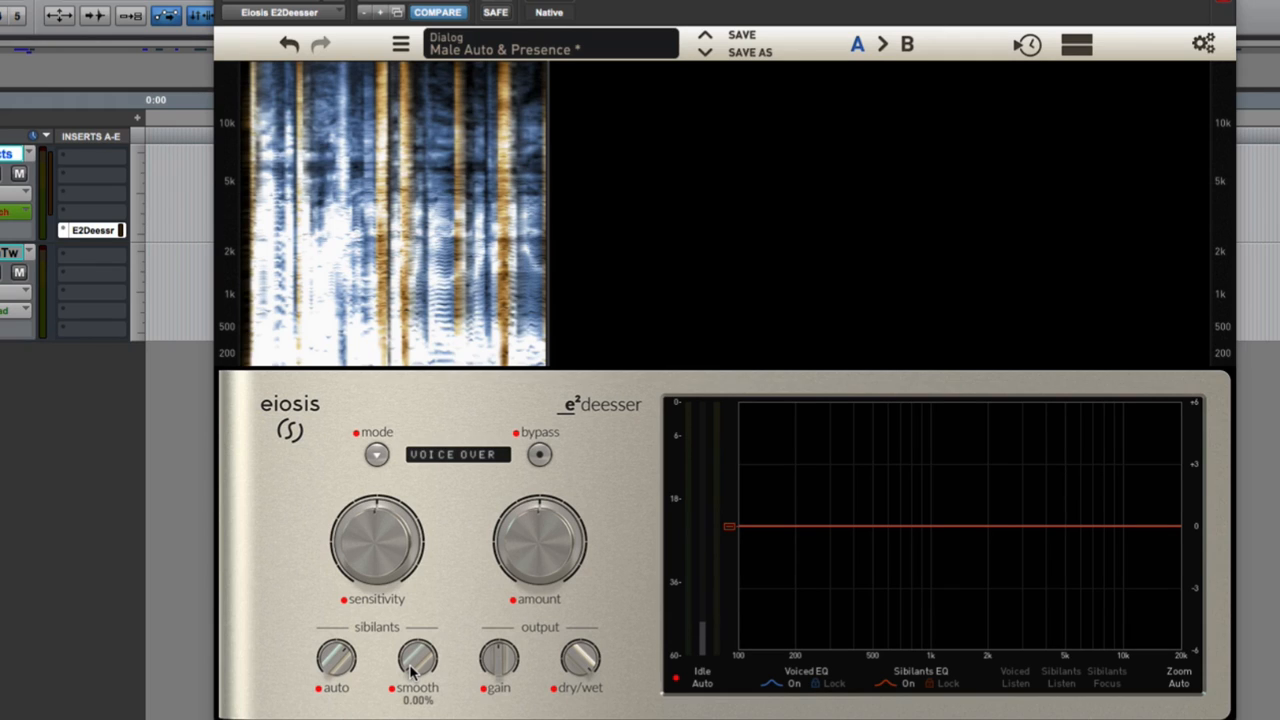
pyautogui.moveTo(411, 672); pyautogui.dragTo(437, 481)
pyautogui.press('space')
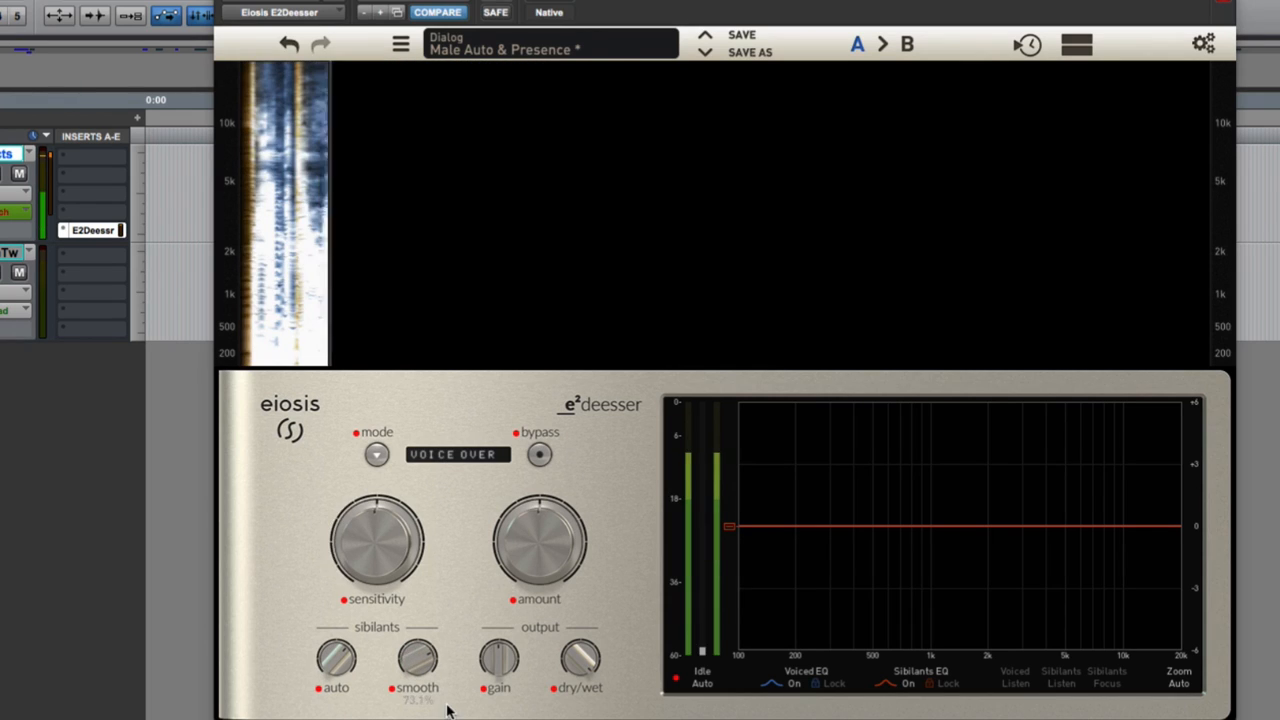
pyautogui.moveTo(418, 660); pyautogui.dragTo(413, 688)
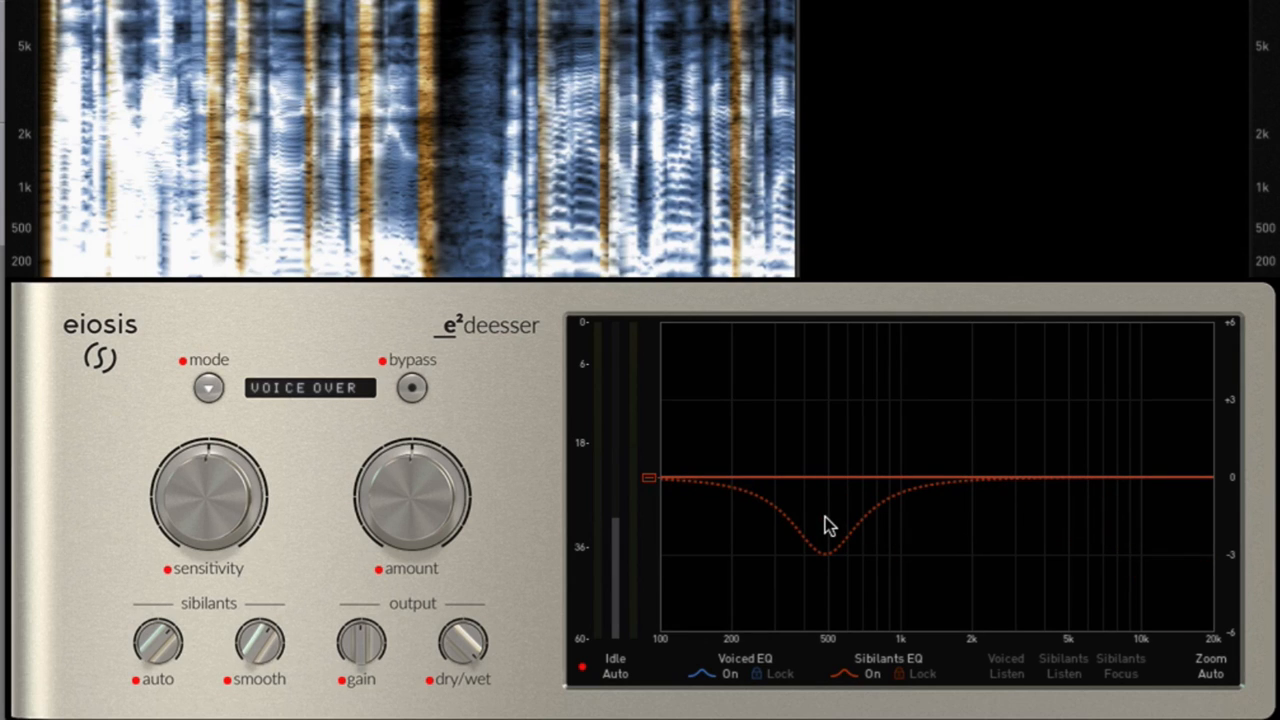
# Add a narrow bell cut to the sibilants EQ at about 8.5 kHz, about 16 dB deep.
pyautogui.moveTo(825, 517); pyautogui.dragTo(1115, 515)
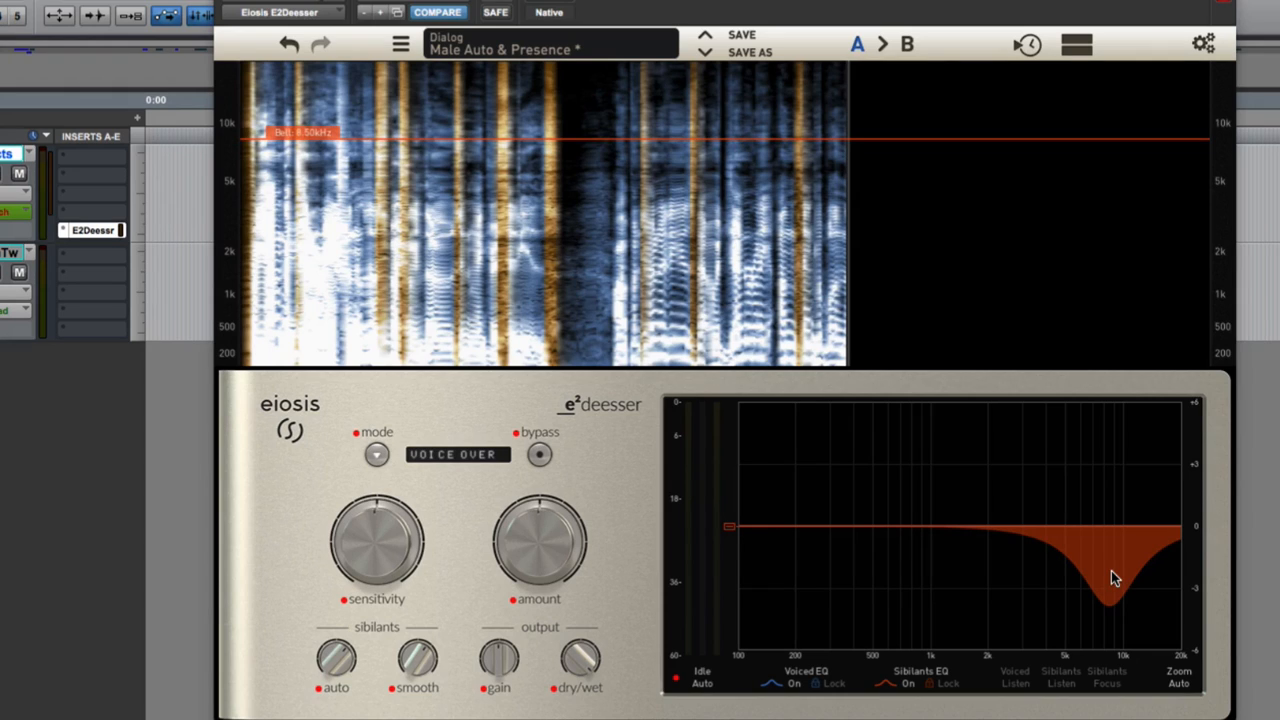
pyautogui.moveTo(1109, 641); pyautogui.dragTo(1112, 659)
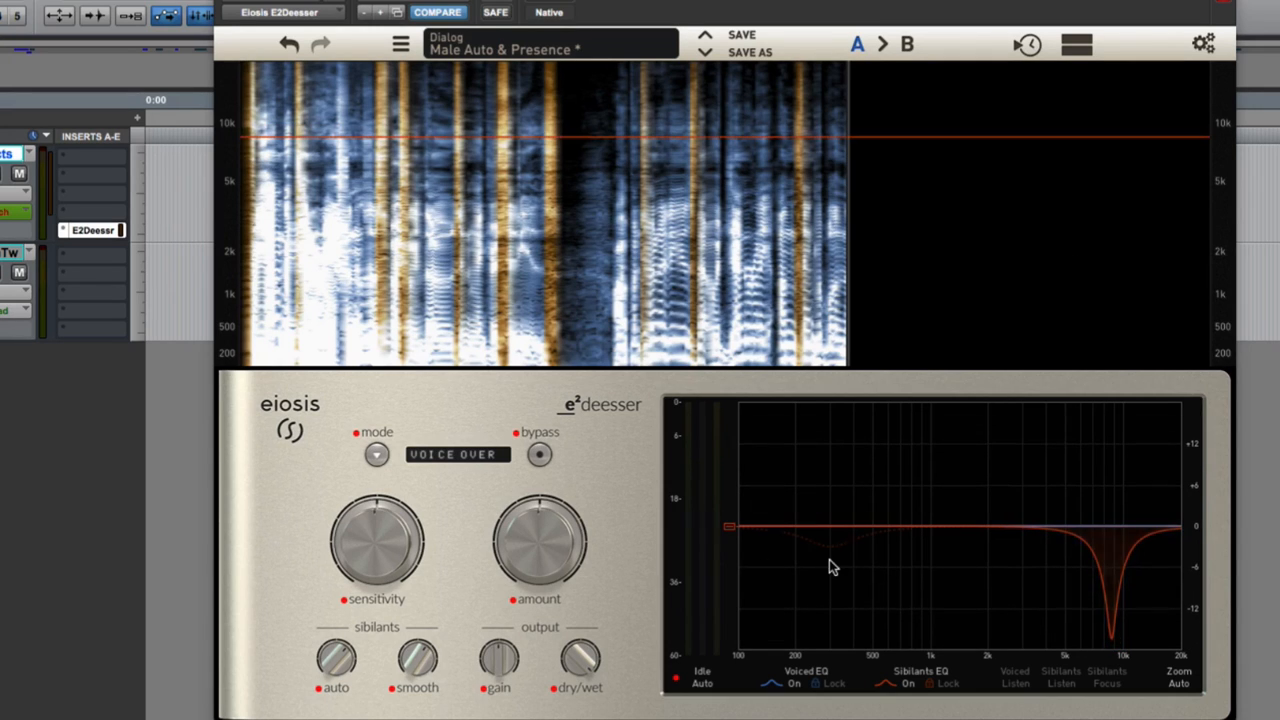
# Shape the voiced EQ with a gentle boost near 150 Hz, a slight cut near 550 Hz and a high-shelf boost of about 8 dB.
pyautogui.press('space')
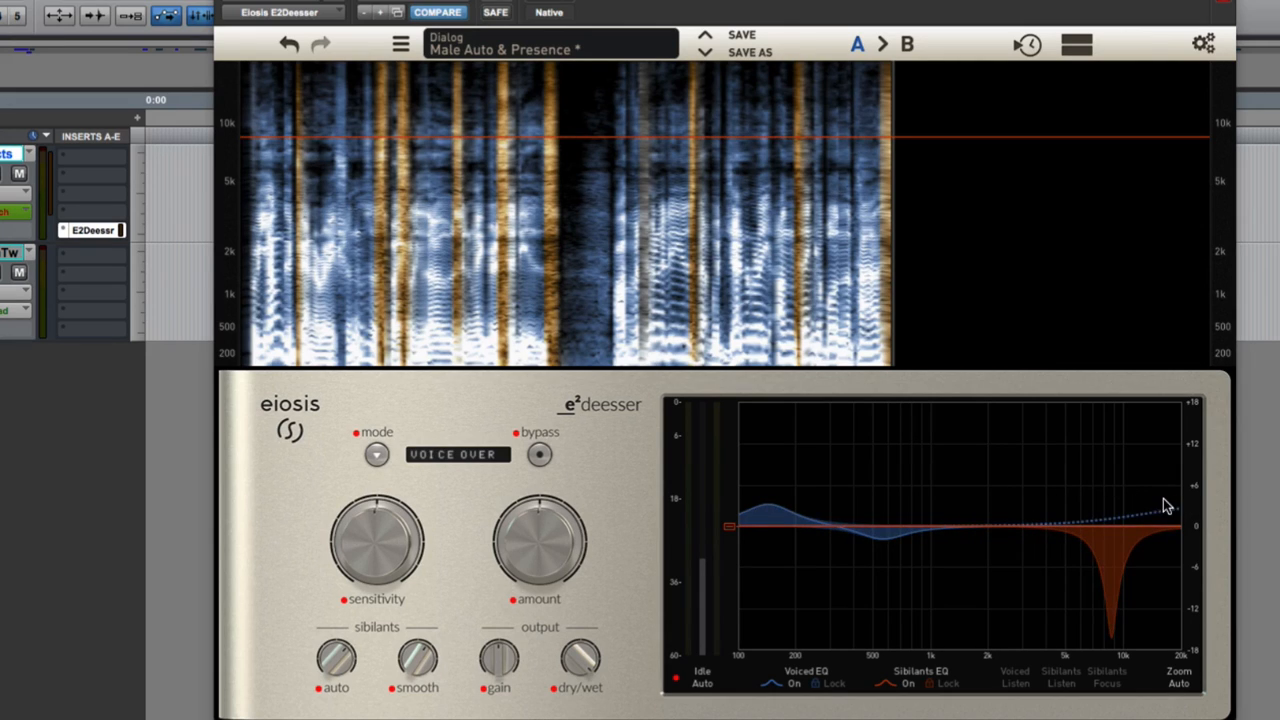
pyautogui.moveTo(1130, 514); pyautogui.dragTo(1130, 486)
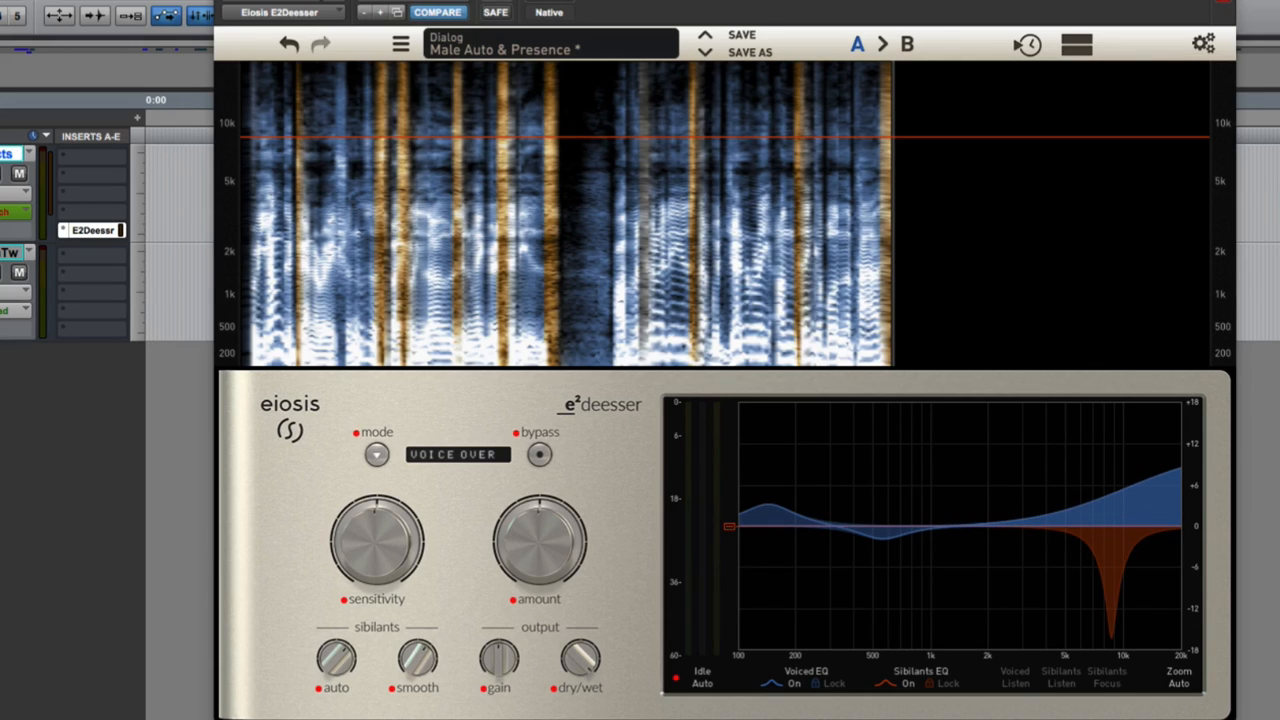
# Play the voice-over while switching the de-esser's bypass on and off to compare processed and unprocessed sound.
pyautogui.press('space')
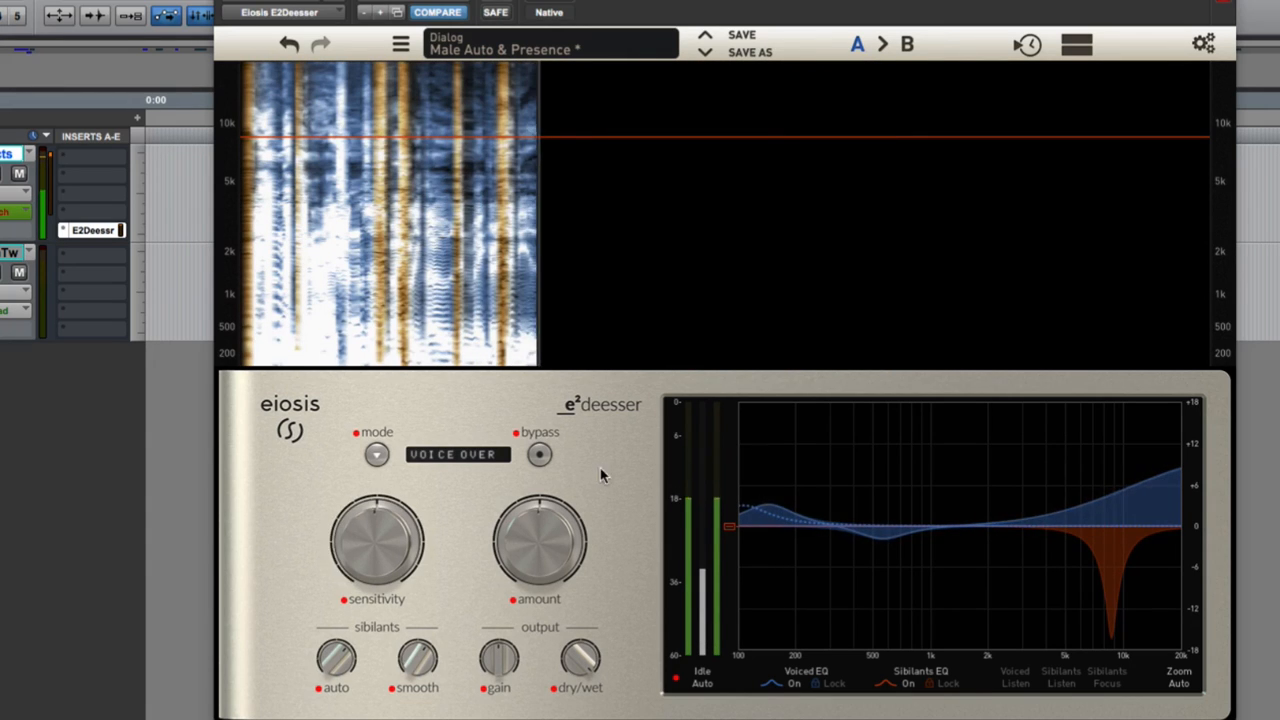
pyautogui.click(539, 455)
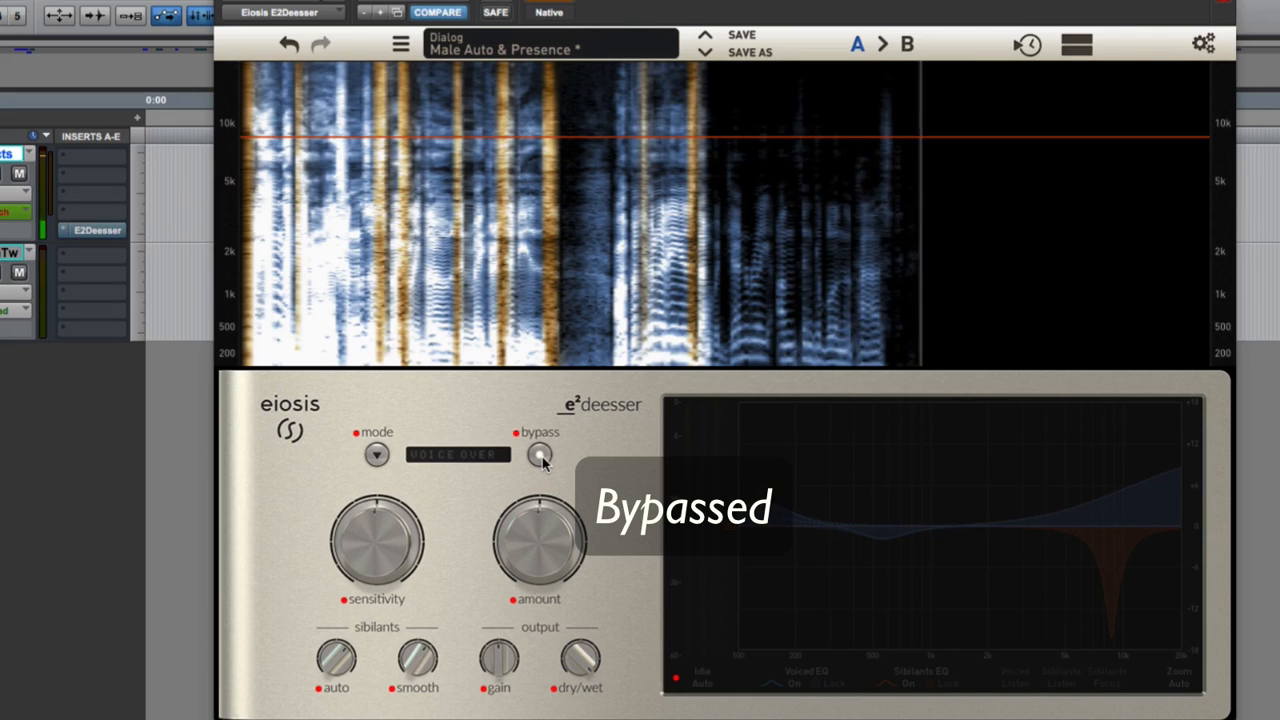
pyautogui.click(539, 455)
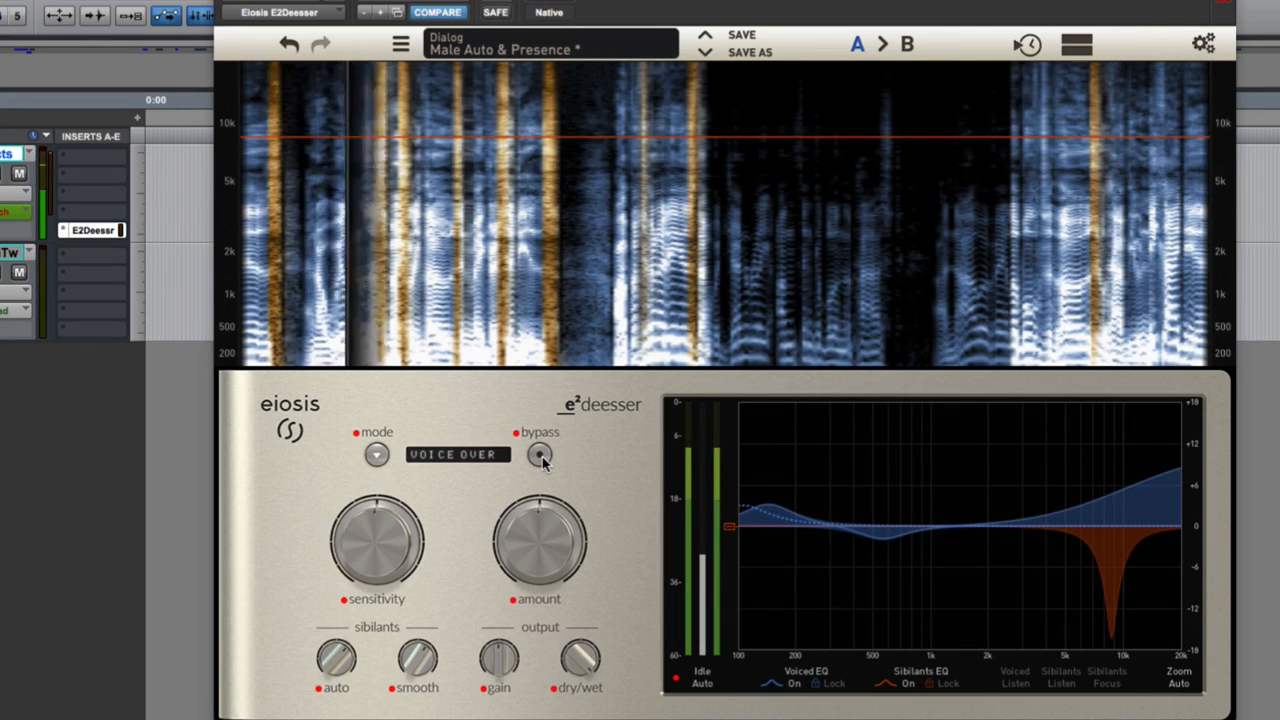
pyautogui.click(539, 455)
pyautogui.click(539, 455)
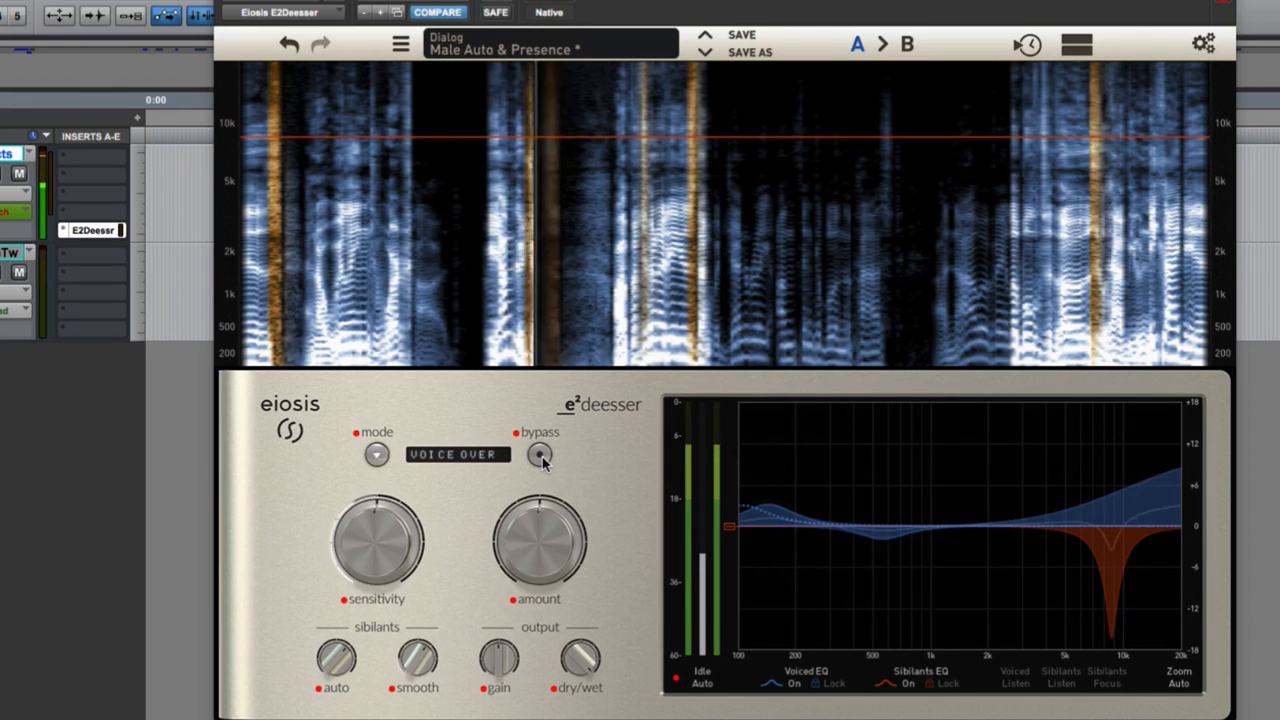
pyautogui.click(539, 455)
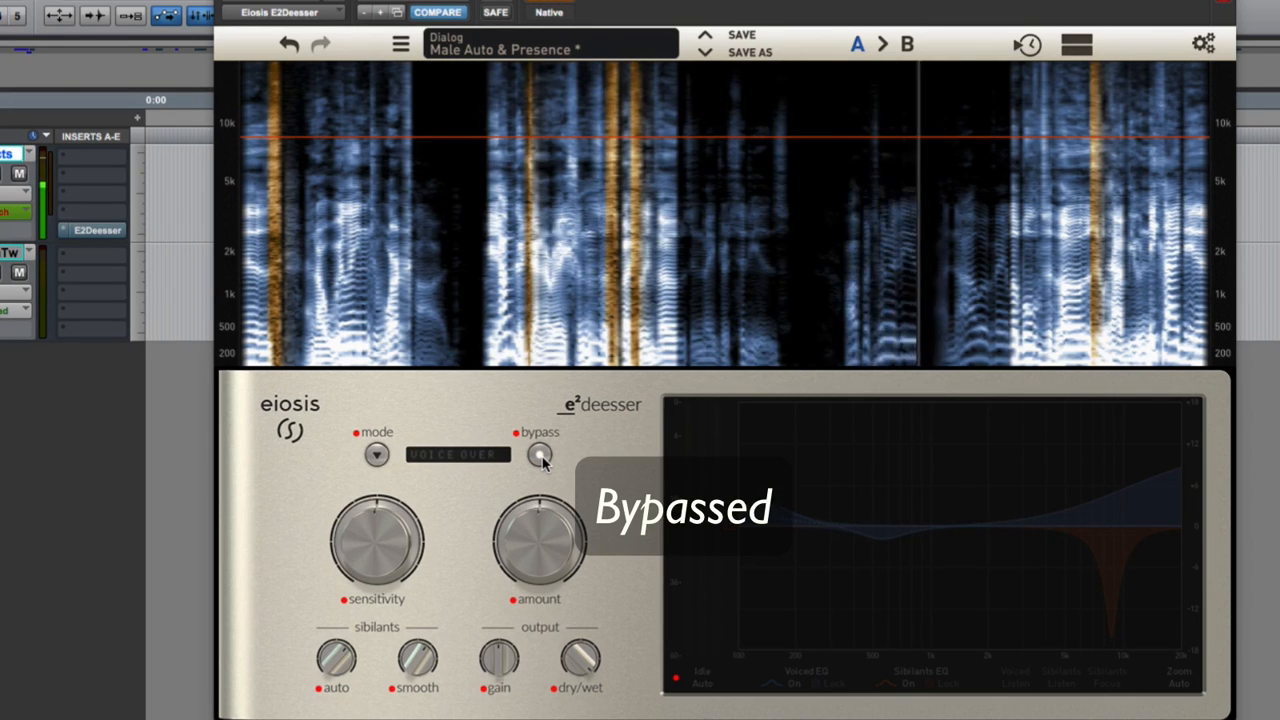
pyautogui.click(539, 455)
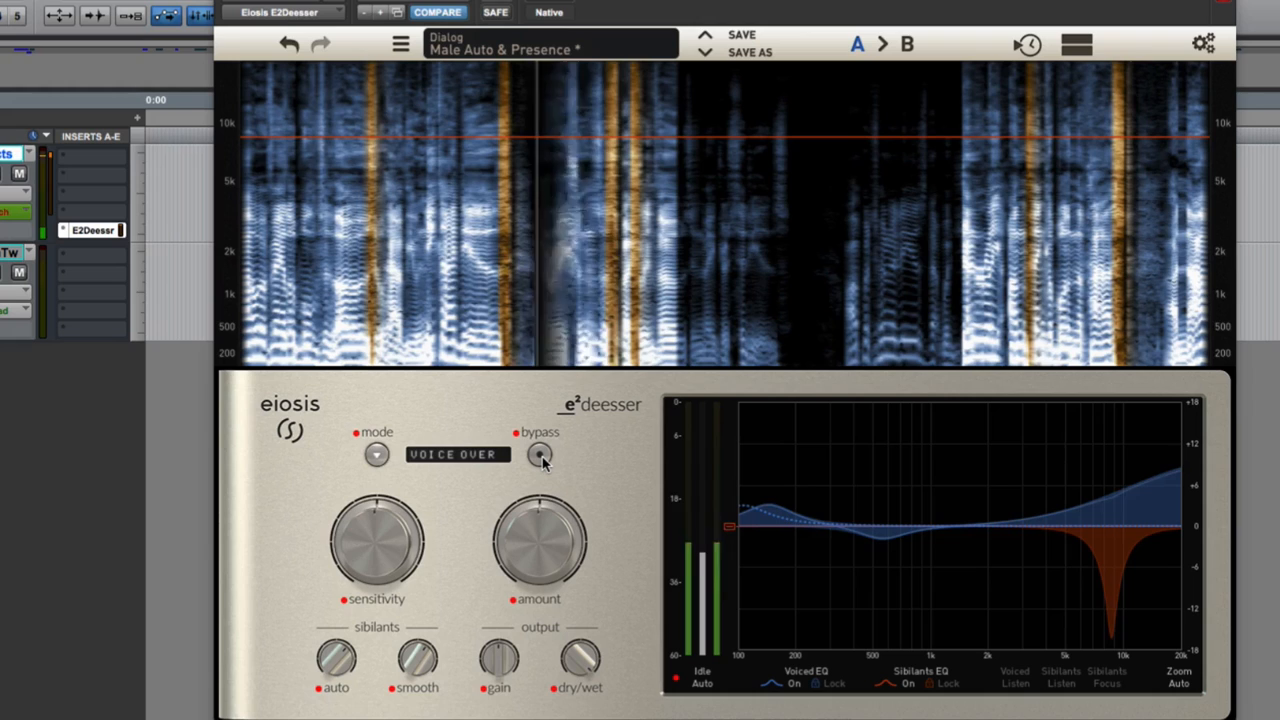
pyautogui.press('space')
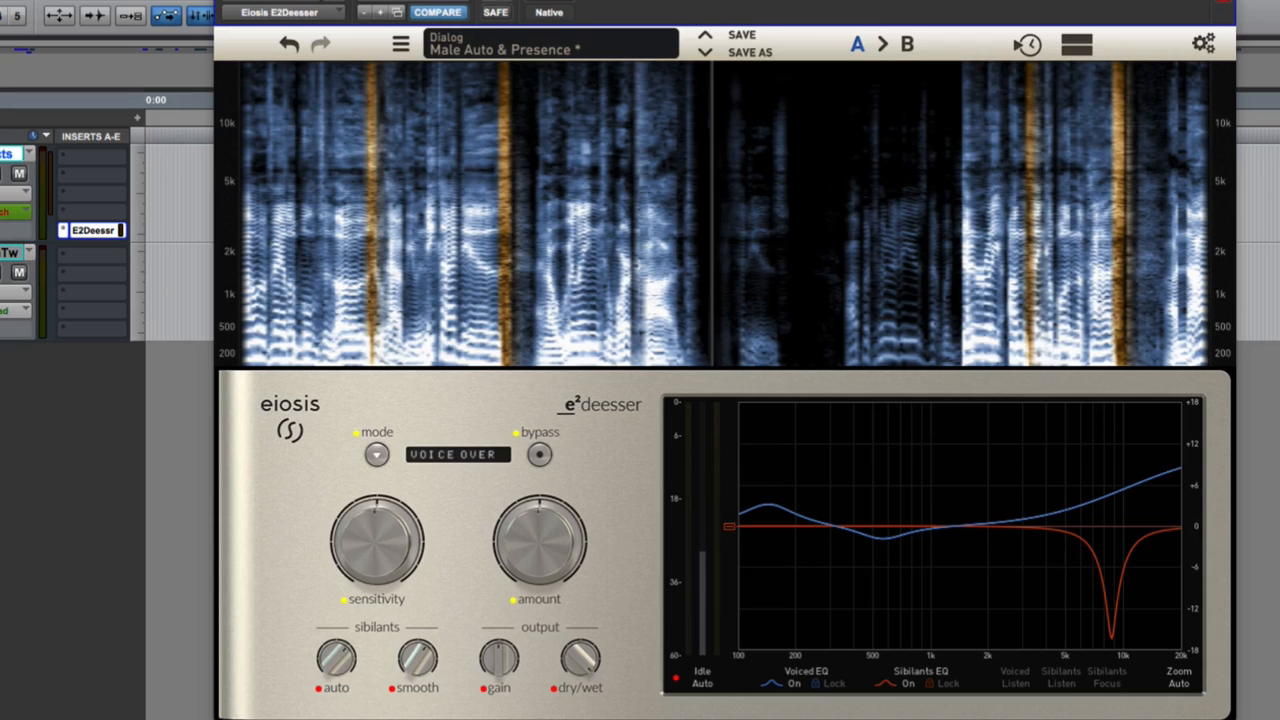
# Uncover the timeline behind the plug-in window, zoom in on the VO2 clip, and select its final phrase to the clip's end.
pyautogui.moveTo(686, 0); pyautogui.dragTo(676, 242)
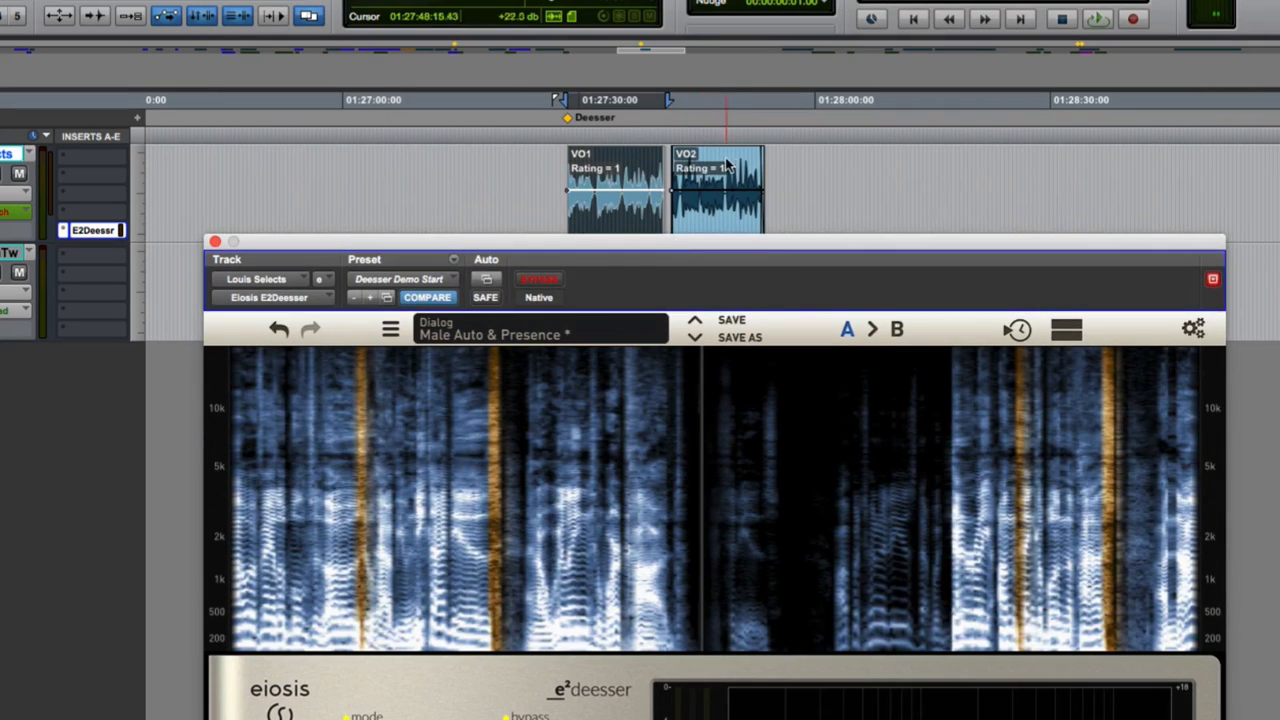
pyautogui.click(740, 185)
pyautogui.press('t')
pyautogui.press('t')
pyautogui.press('t')
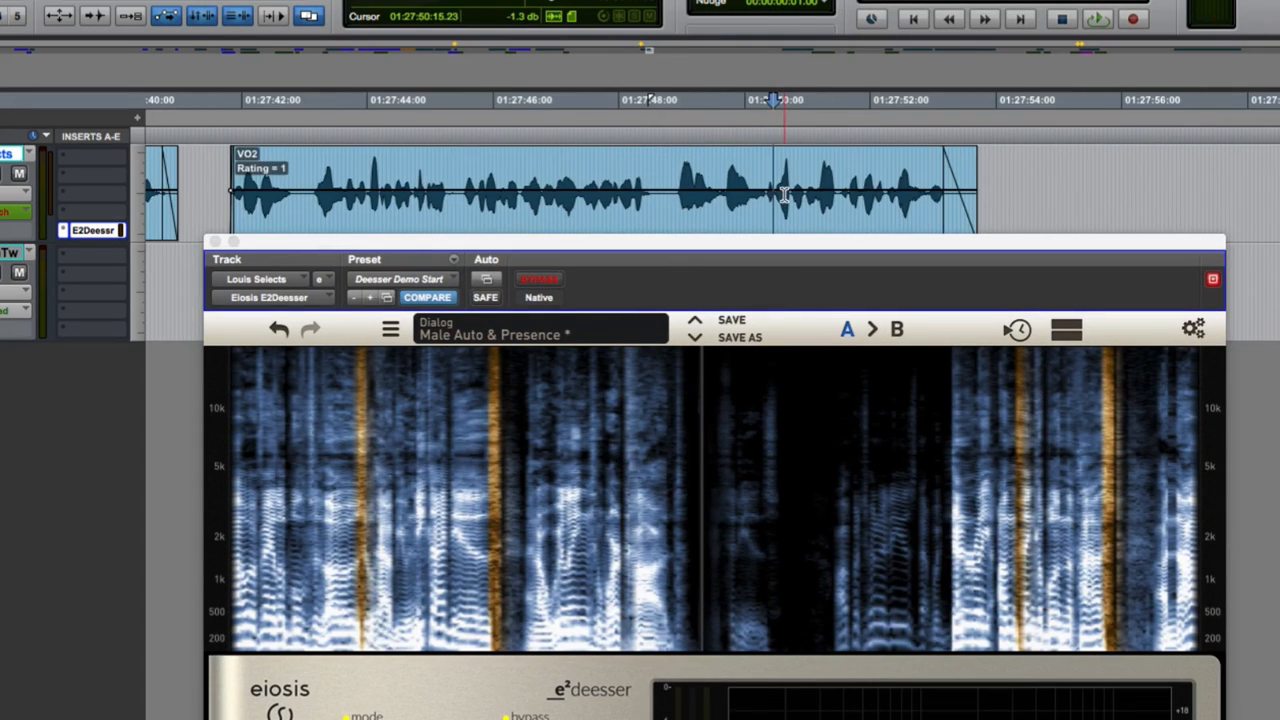
pyautogui.hotkey('shift', 'Tab')
pyautogui.hotkey('shift', 'Tab')
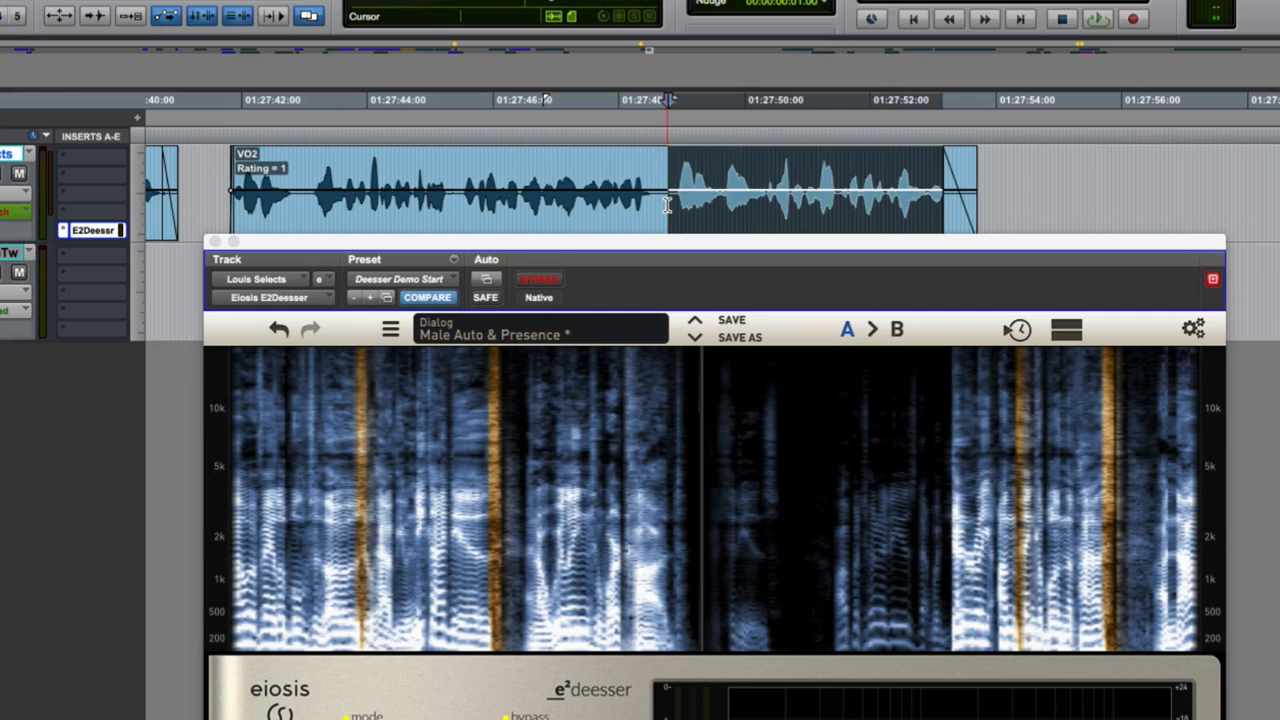
# Play the selected VO2 phrase, move the plug-in window back up, and bypass the de-esser for comparison.
pyautogui.press('space')
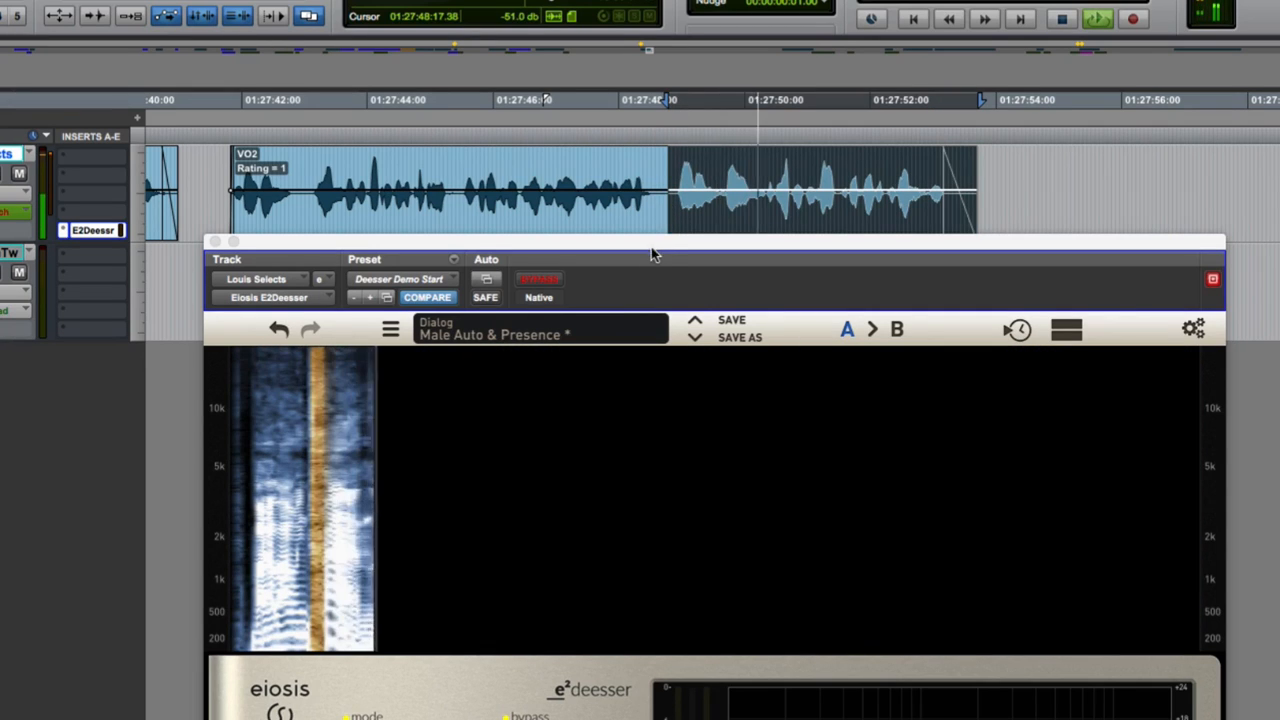
pyautogui.moveTo(651, 247); pyautogui.dragTo(574, 52)
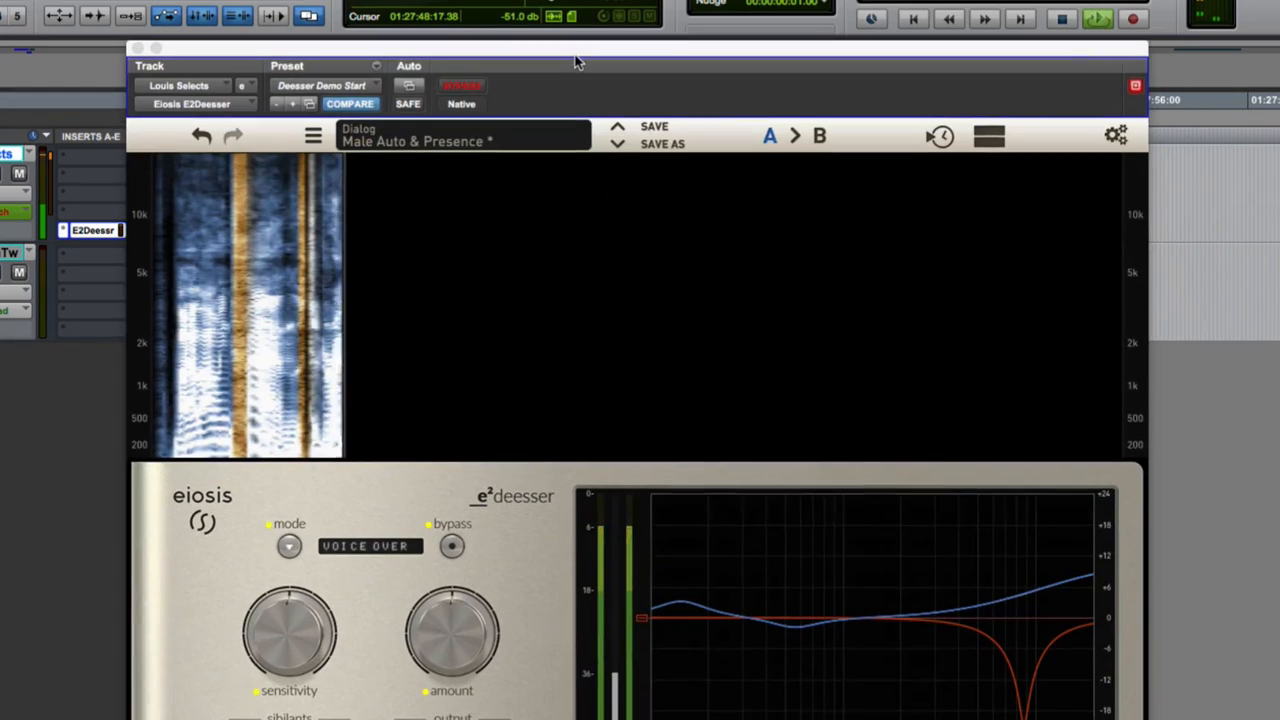
pyautogui.click(452, 546)
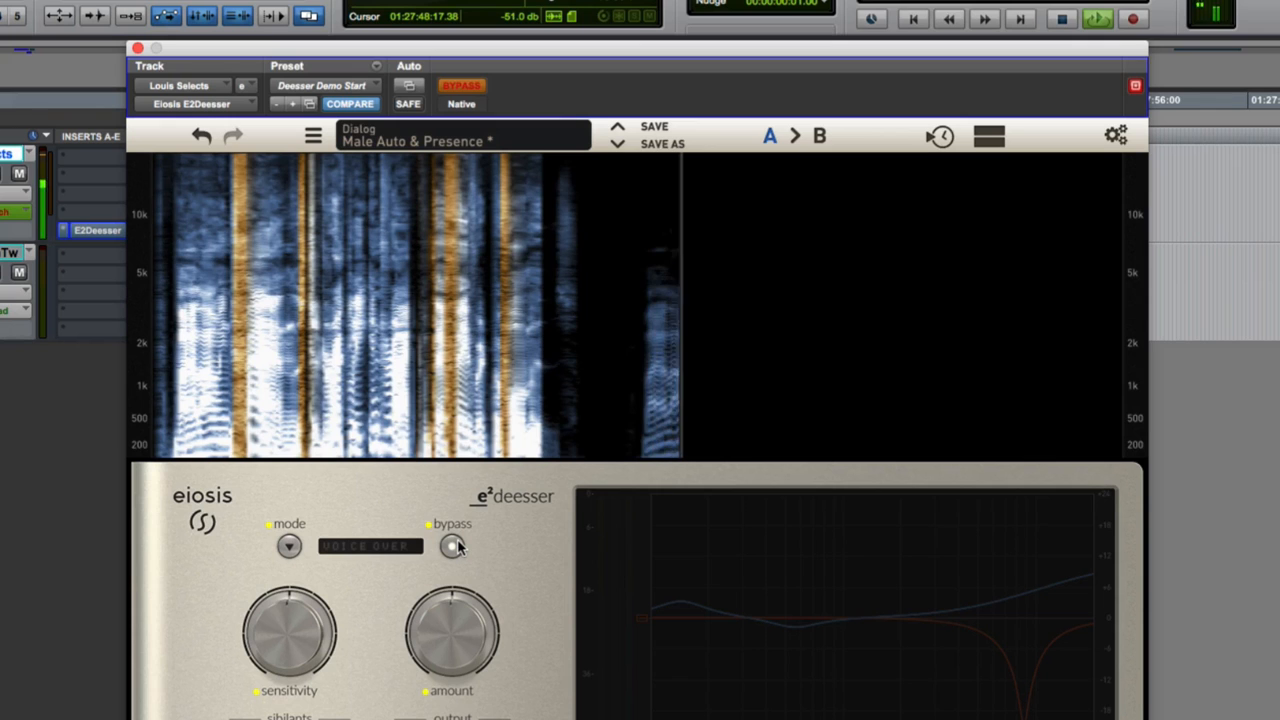